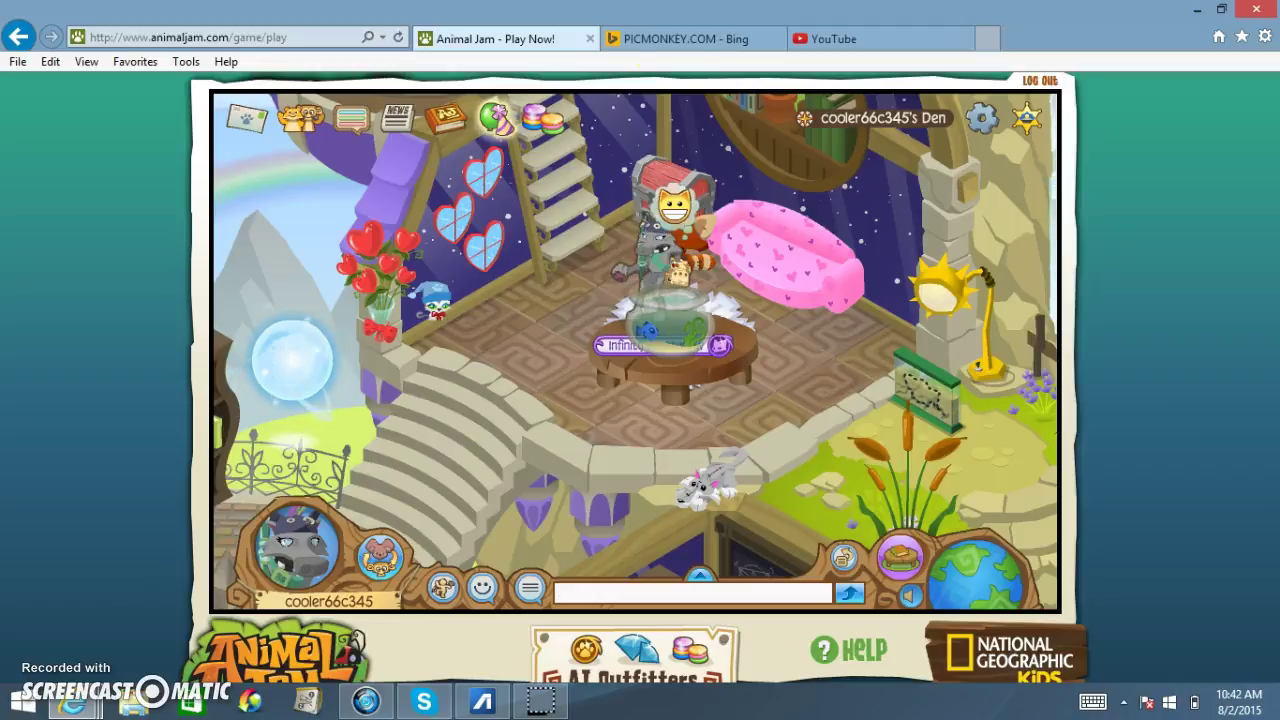
Go through the open pages to YouTube, open the account's Google+ profile and dismiss the profile photo upload
{"action": "left_click", "coordinate": [660, 38]}
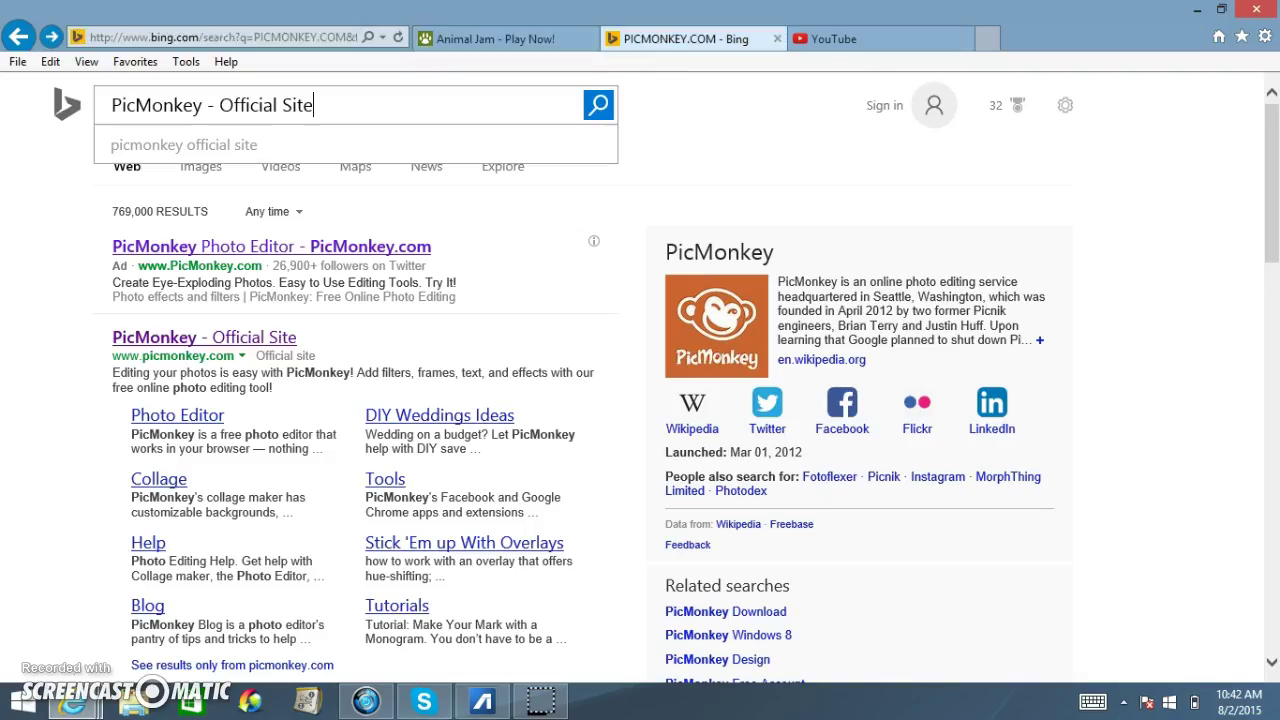
{"action": "left_click", "coordinate": [850, 30]}
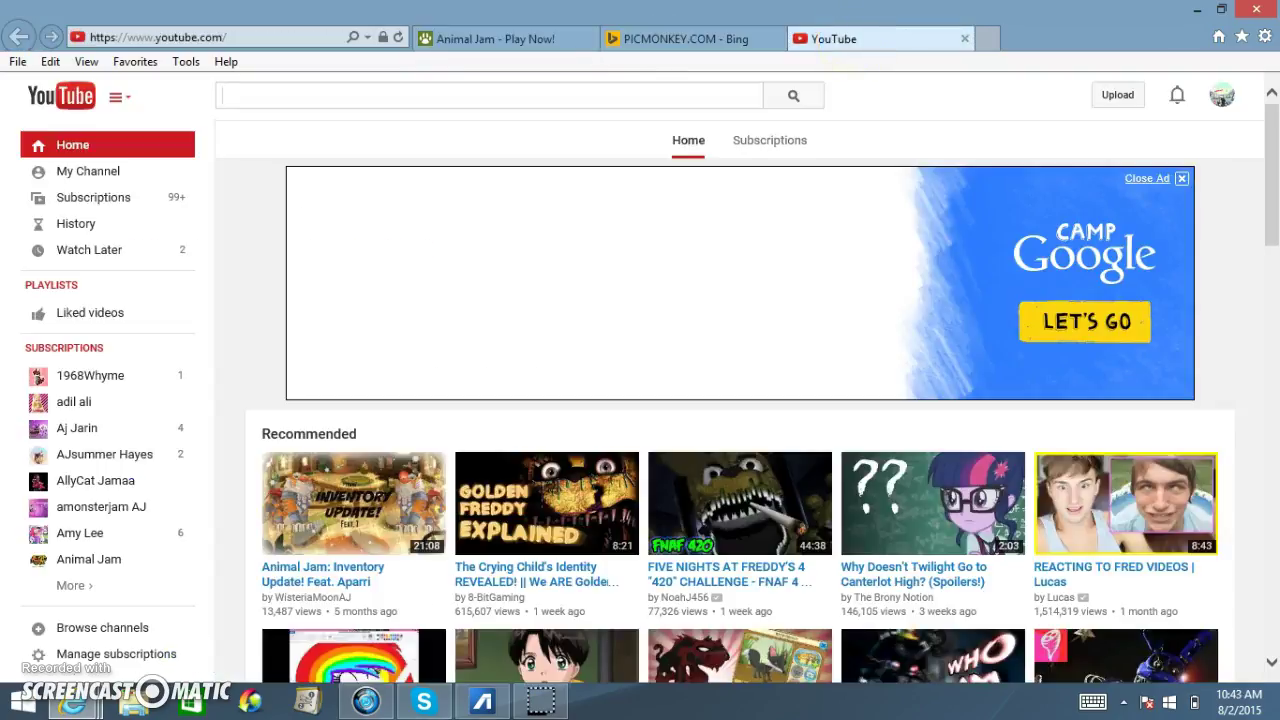
{"action": "left_click", "coordinate": [1222, 95]}
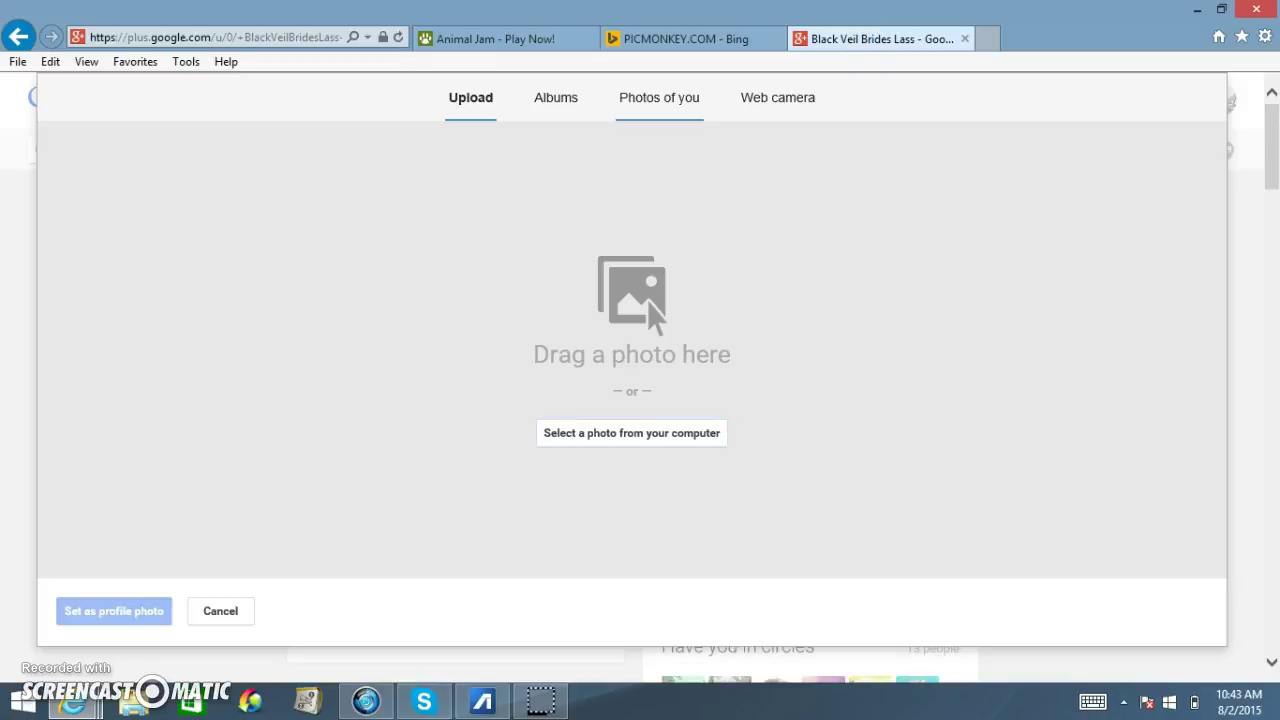
{"action": "key", "text": "Escape"}
Find the Pic Monkey post with the "SUBSCRIBE FOR MORE!!!!" picture on the profile and view the picture enlarged
{"action": "scroll", "coordinate": [640, 400], "scroll_direction": "down", "scroll_amount": 3}
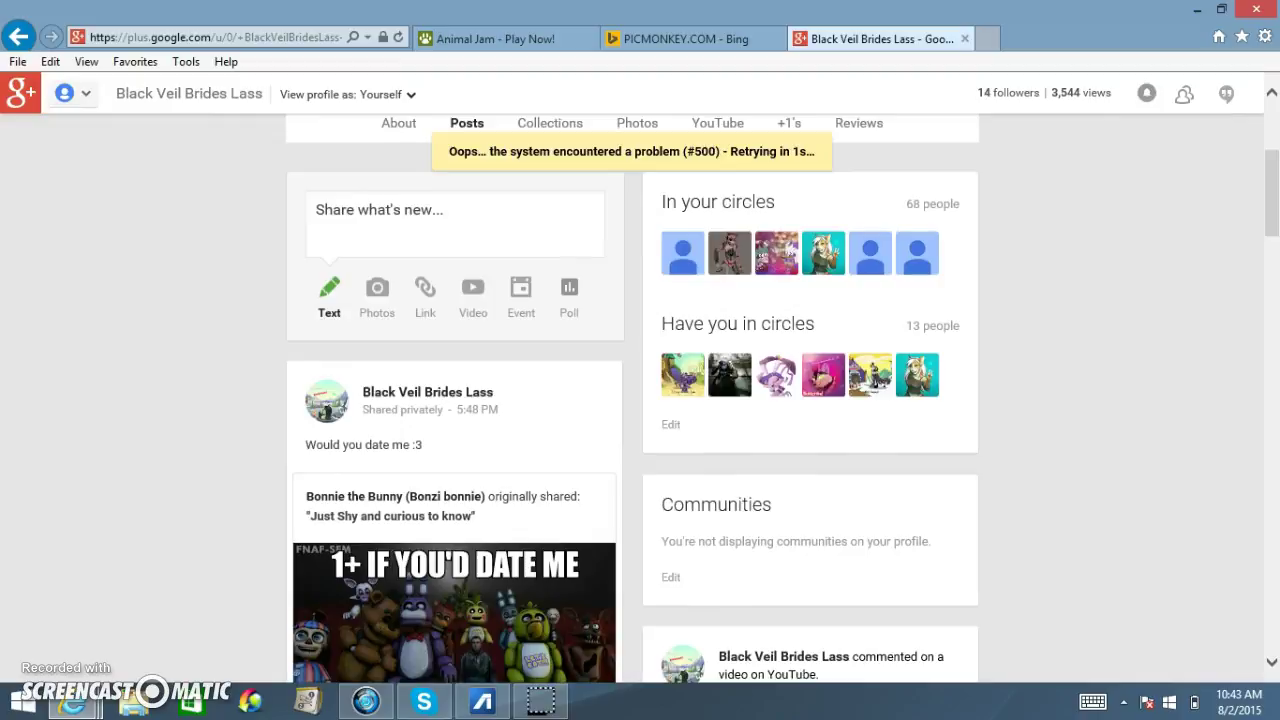
{"action": "scroll", "coordinate": [801, 533], "scroll_direction": "down", "scroll_amount": 12}
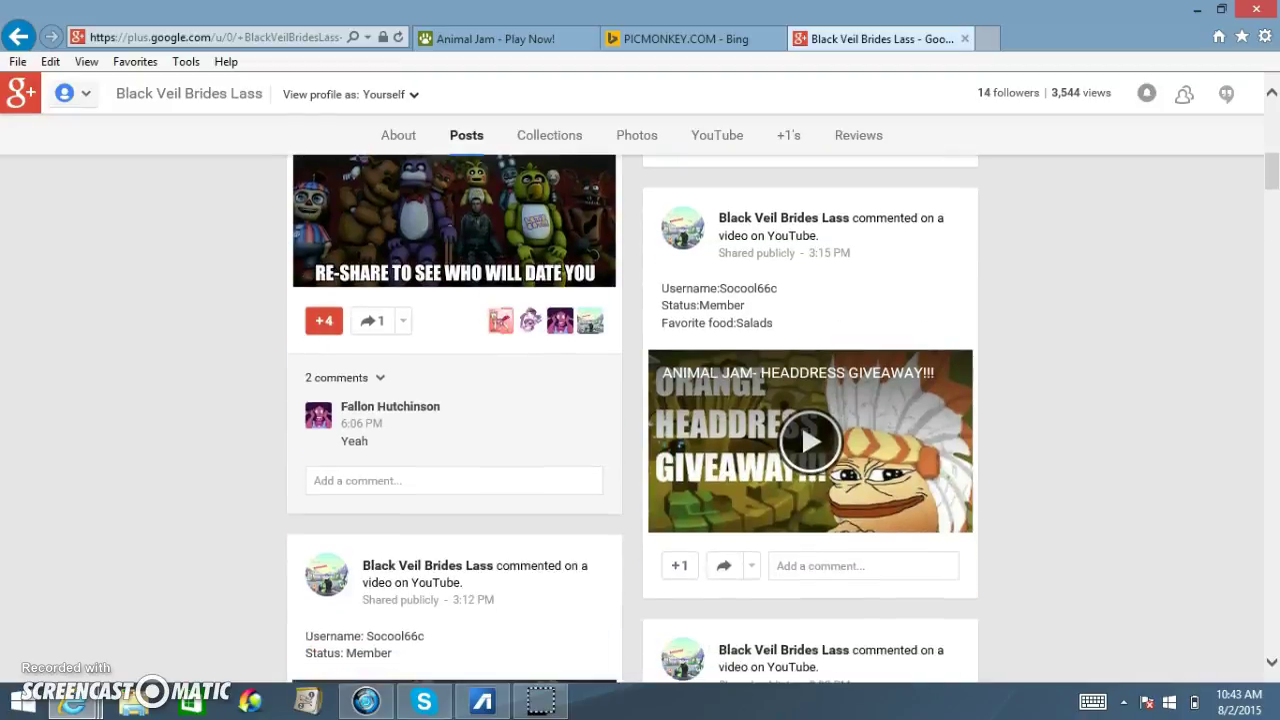
{"action": "scroll", "coordinate": [640, 420], "scroll_direction": "down", "scroll_amount": 10}
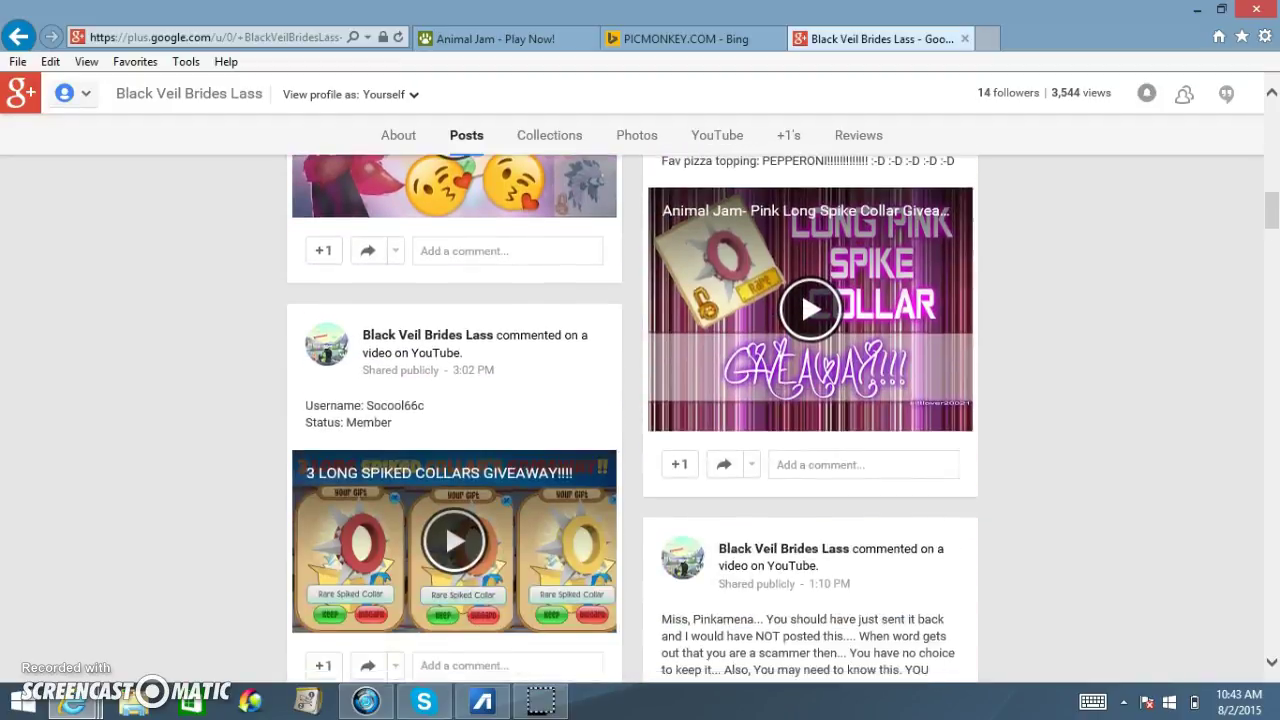
{"action": "scroll", "coordinate": [640, 420], "scroll_direction": "down", "scroll_amount": 2}
{"action": "scroll", "coordinate": [640, 420], "scroll_direction": "up", "scroll_amount": 1}
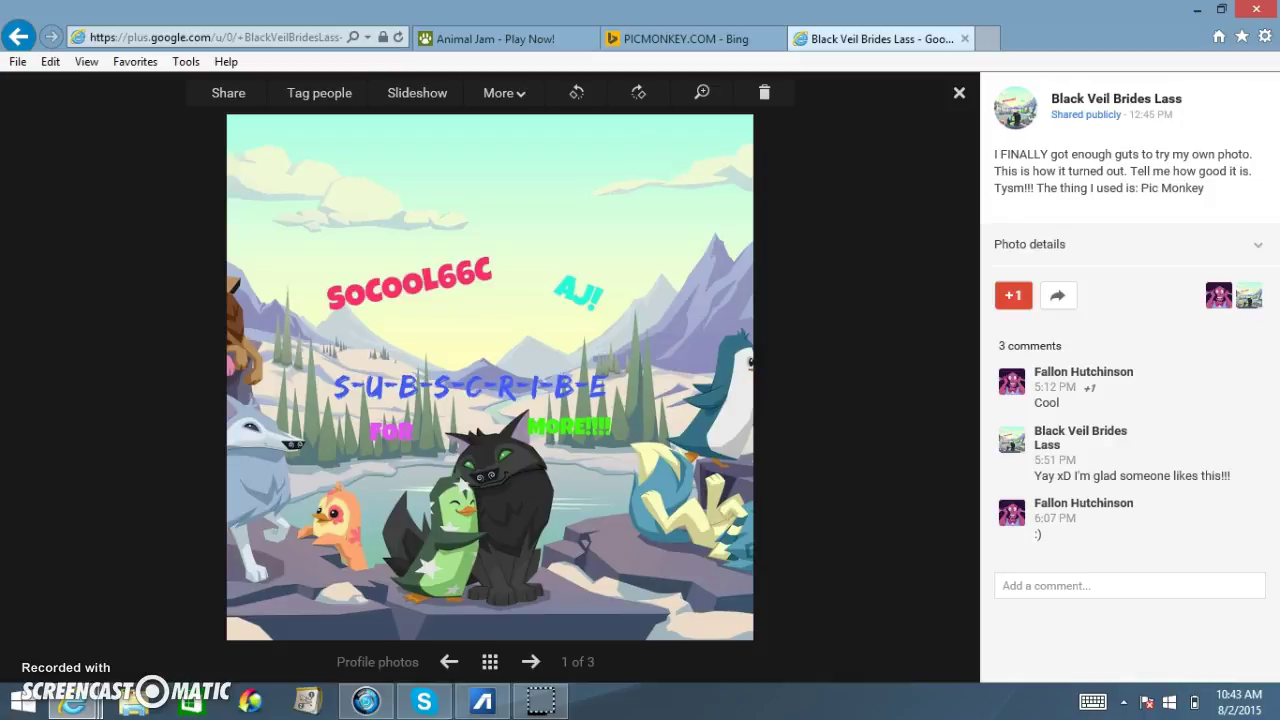
{"action": "key", "text": "Escape"}
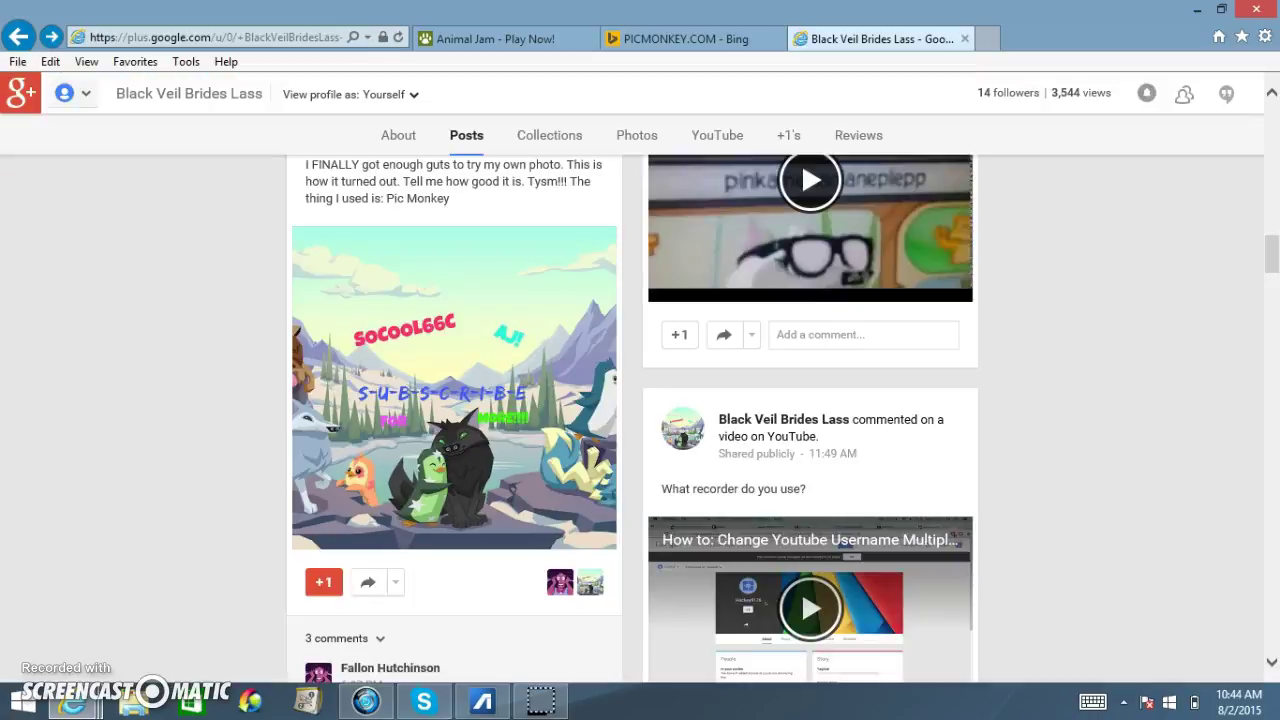
Open the PicMonkey website from its search results and return to the Animal Jam page
{"action": "key", "text": "ctrl+shift+Tab"}
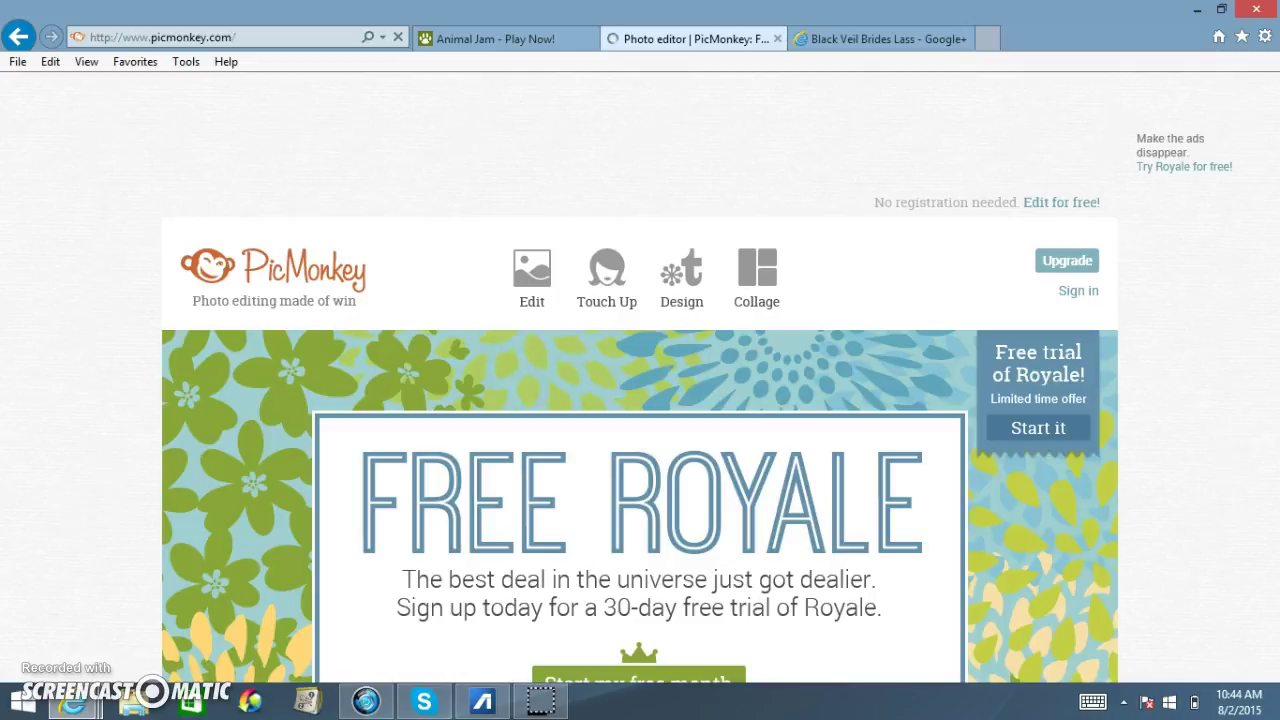
{"action": "left_click", "coordinate": [495, 39]}
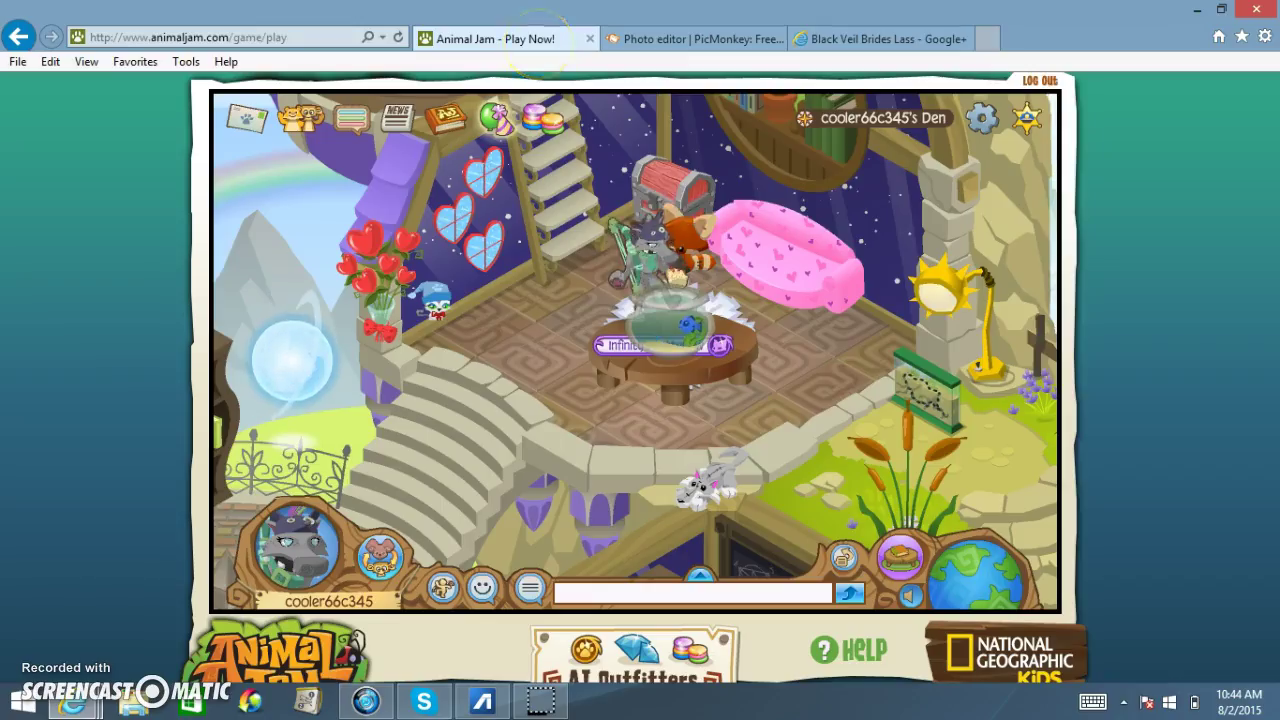
Search Bing images for "fat cats background" in a new browser tab and open the picture of cats floating in space
{"action": "left_click", "coordinate": [985, 39]}
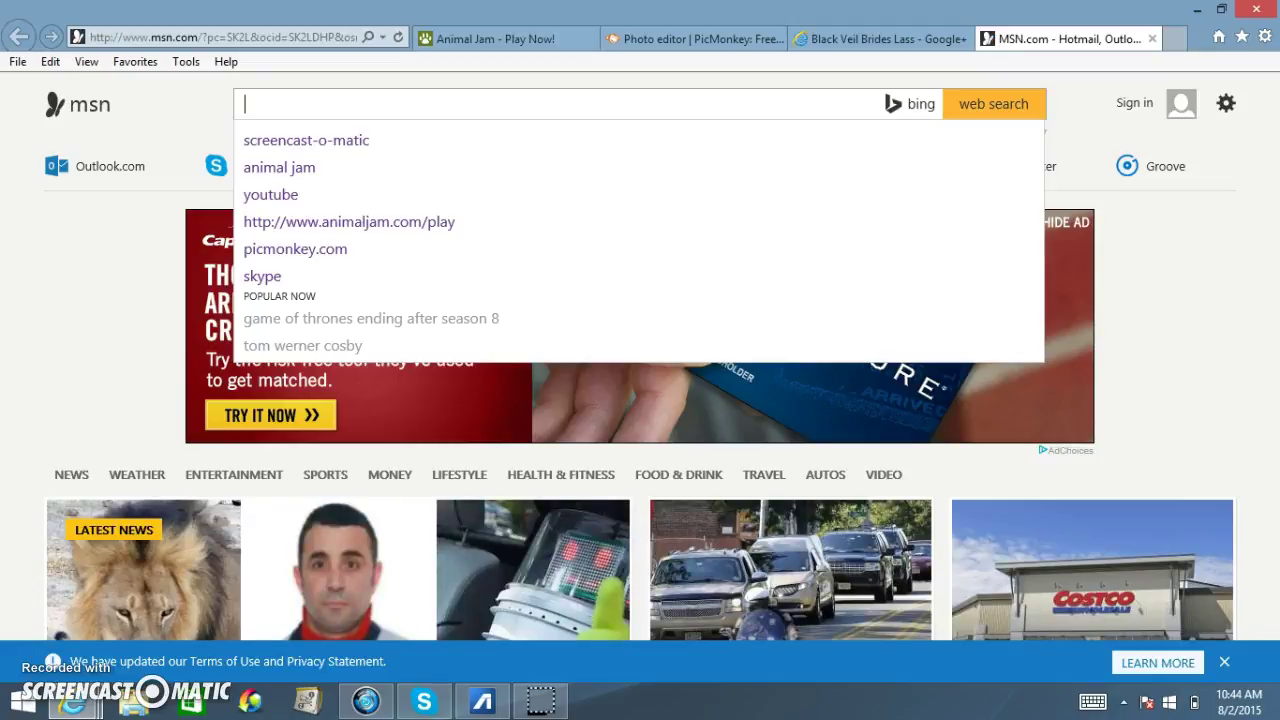
{"action": "key", "text": "BackSpace"}
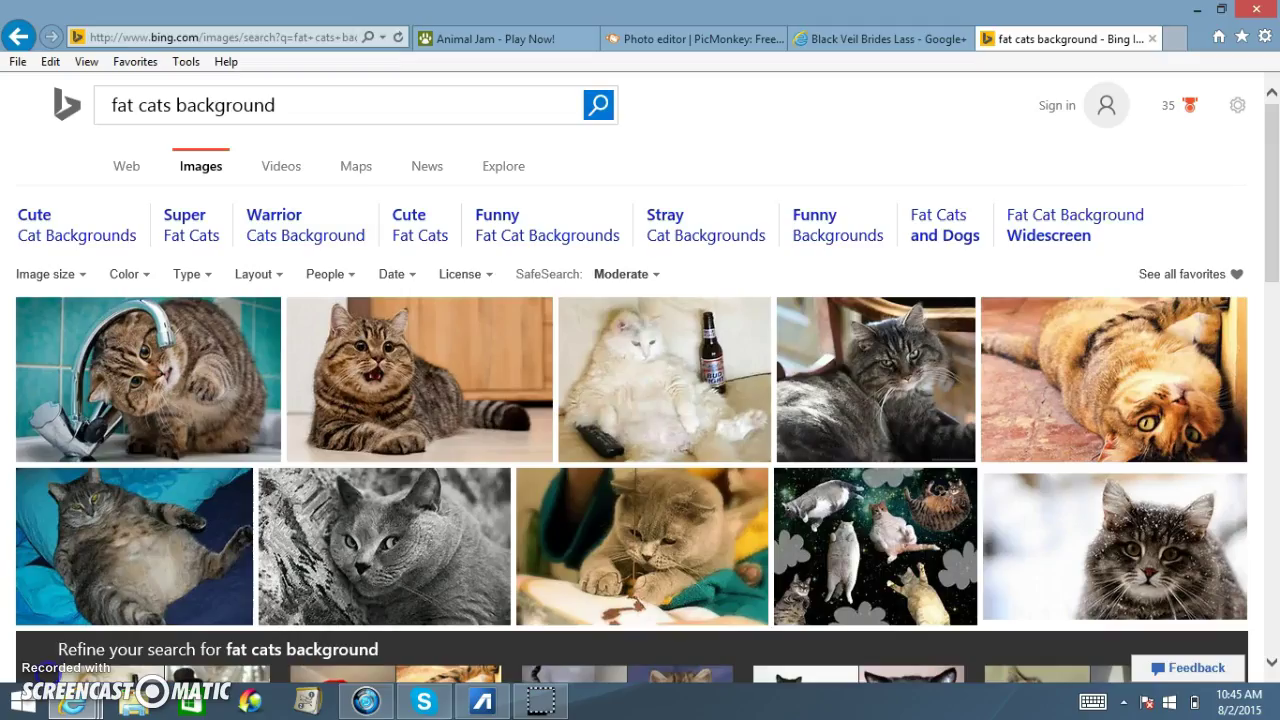
{"action": "scroll", "coordinate": [160, 545], "scroll_direction": "down", "scroll_amount": 3}
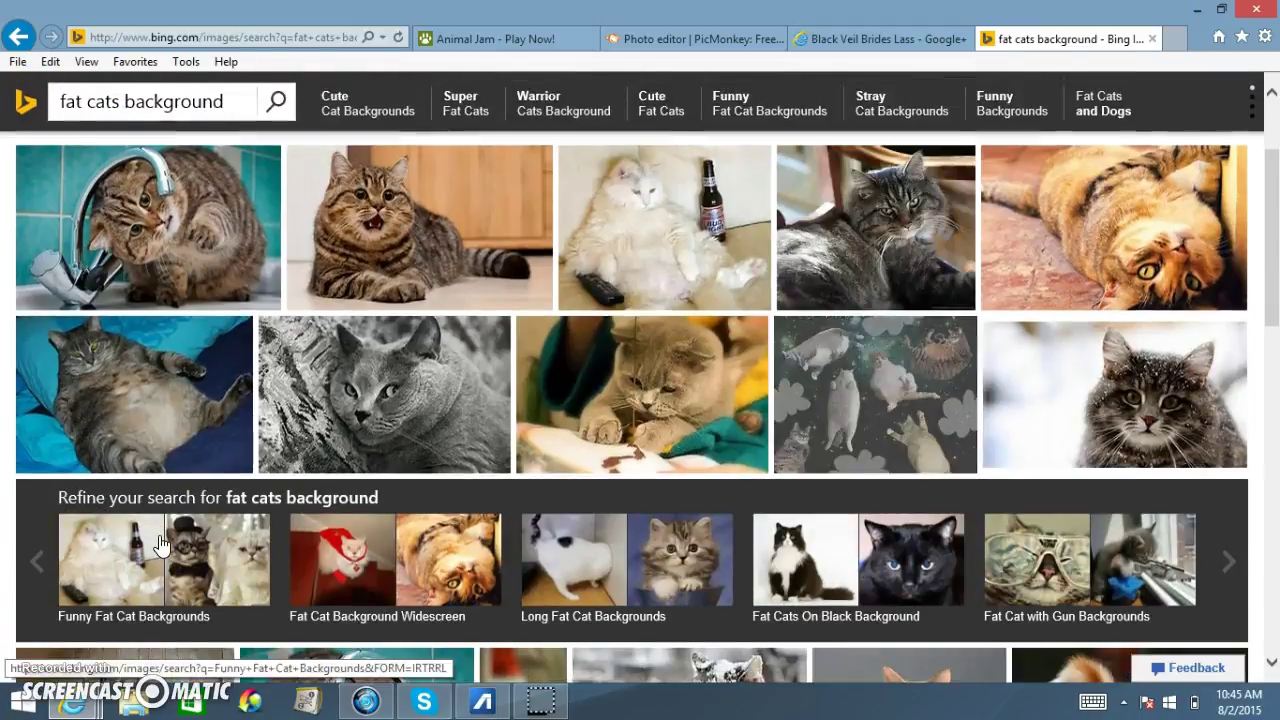
{"action": "left_click", "coordinate": [160, 545]}
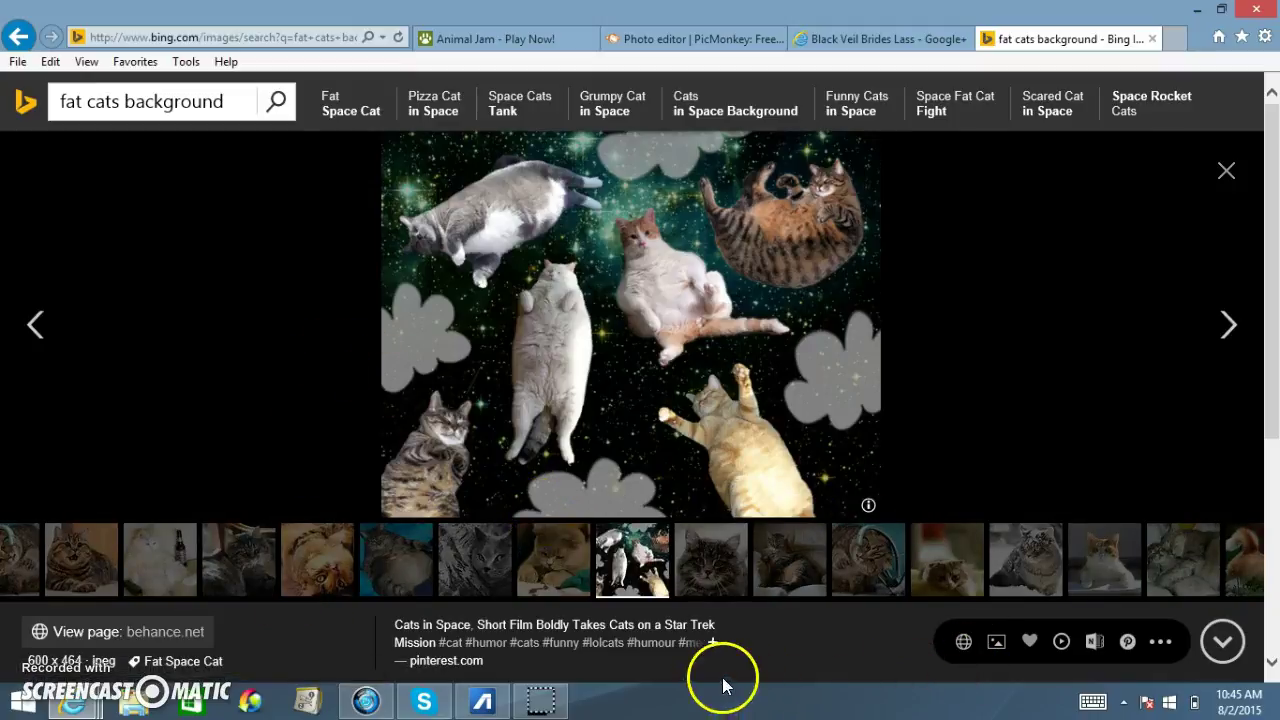
Save the space cats picture as a JPEG in the Pictures folder
{"action": "right_click", "coordinate": [757, 358]}
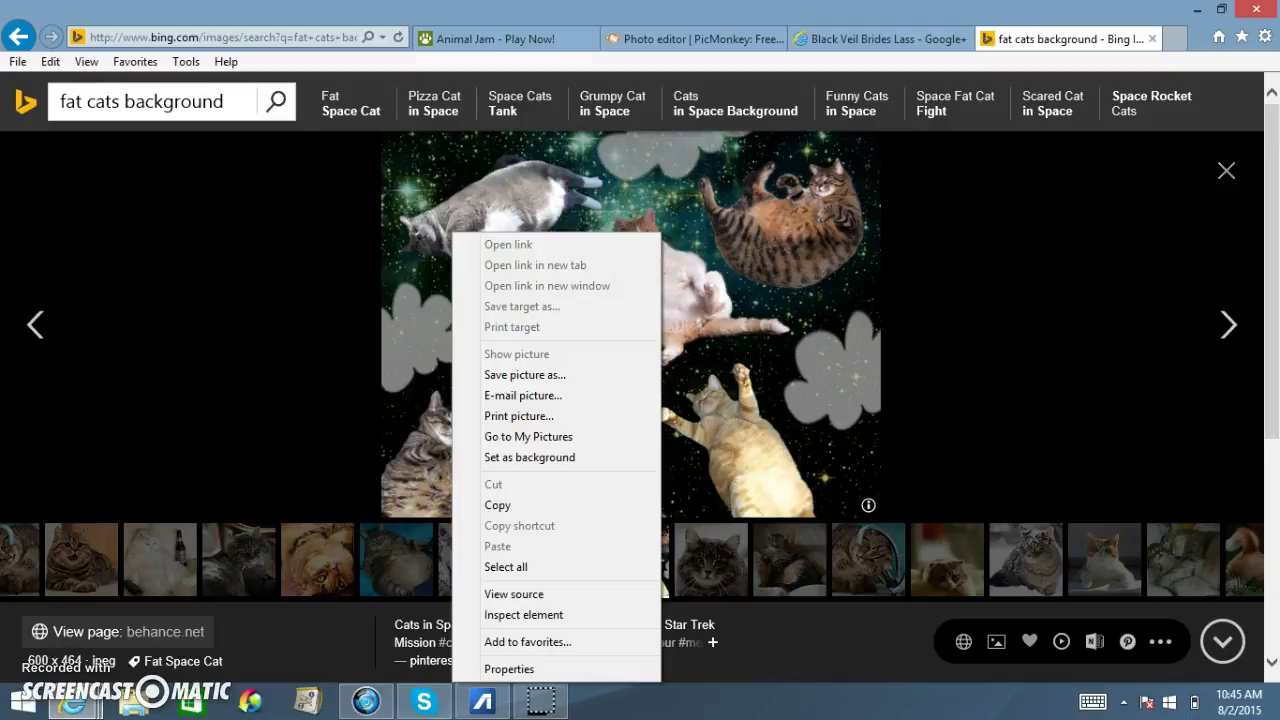
{"action": "left_click", "coordinate": [560, 372]}
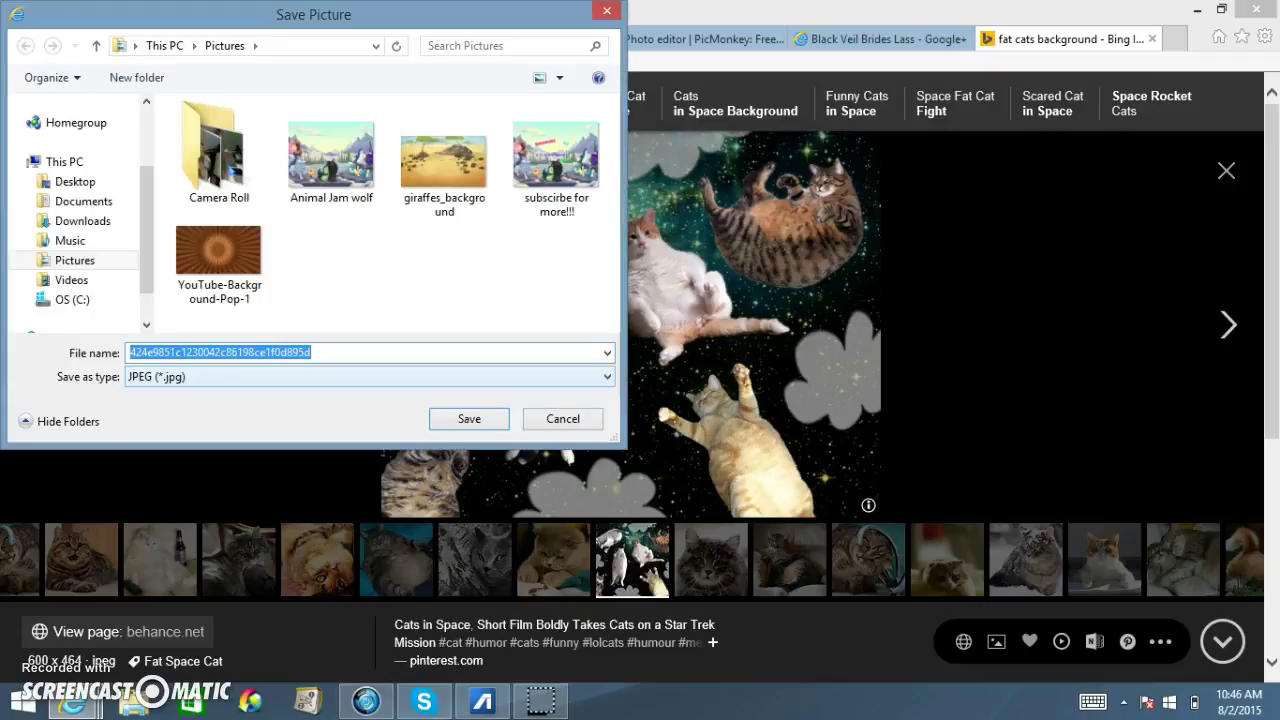
{"action": "key", "text": "Return"}
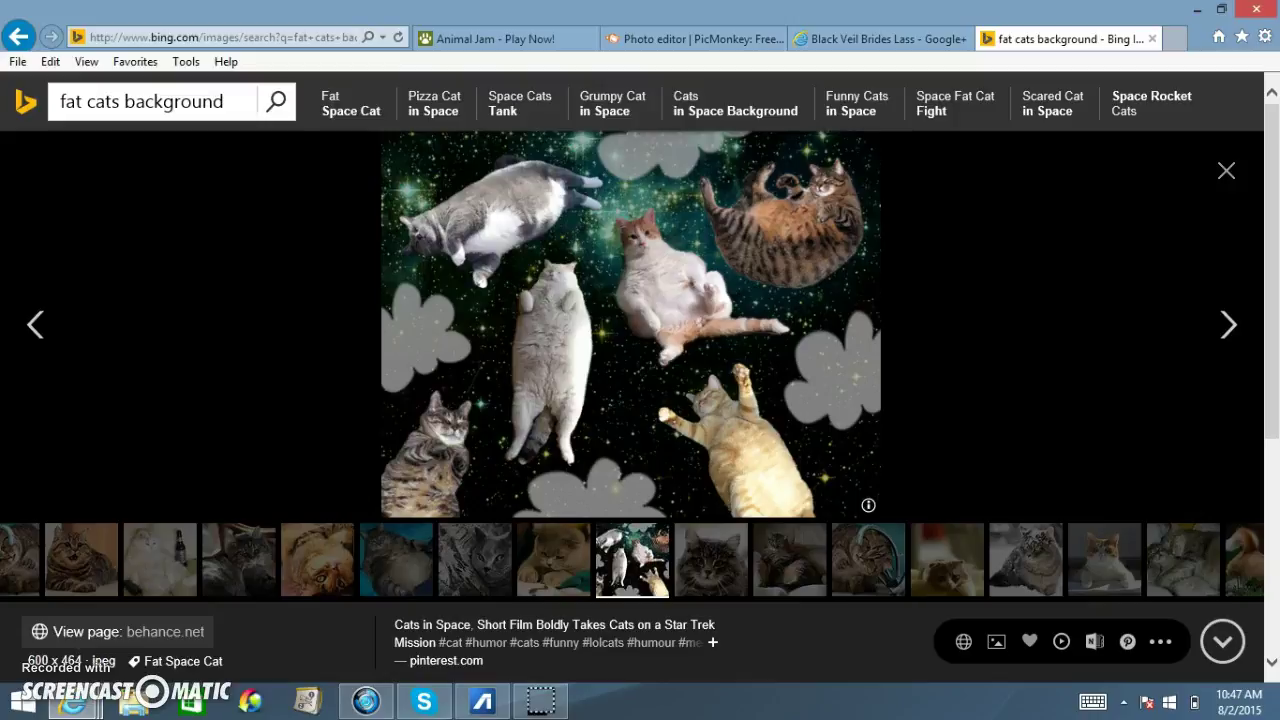
Open the saved space cats picture in the PicMonkey photo editor and add a text box across its middle
{"action": "left_click", "coordinate": [700, 38]}
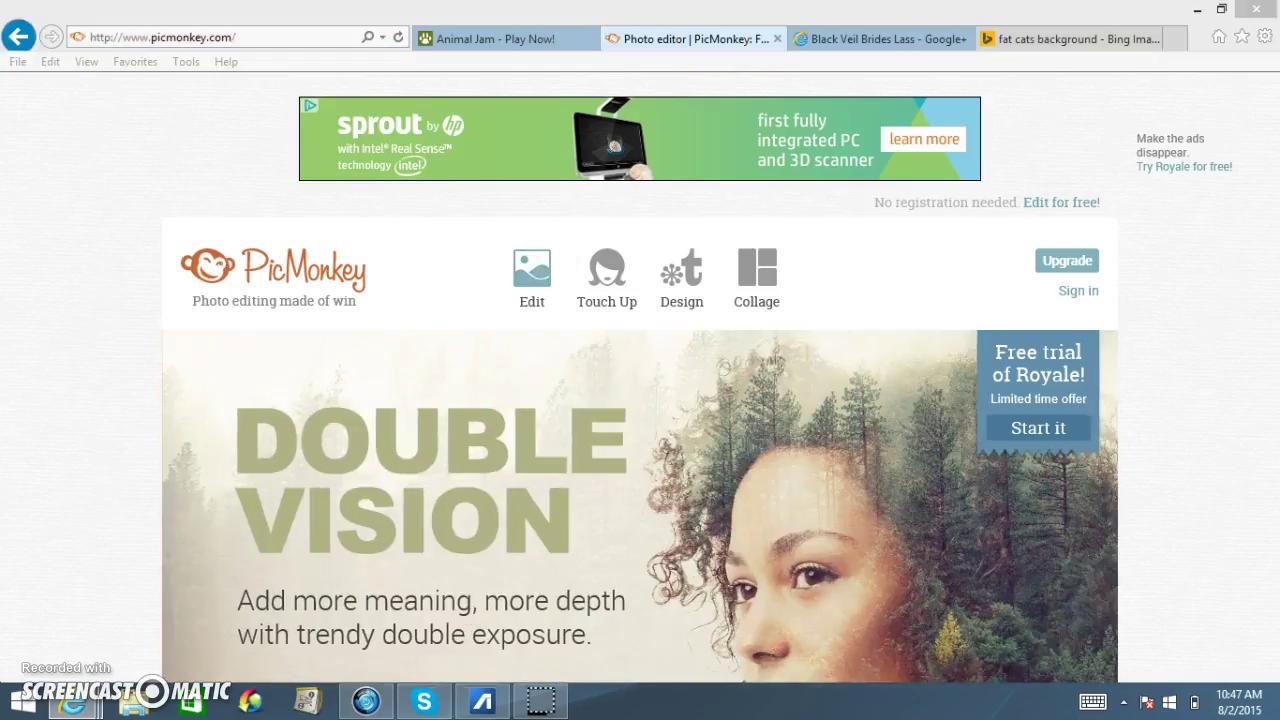
{"action": "left_click", "coordinate": [532, 272]}
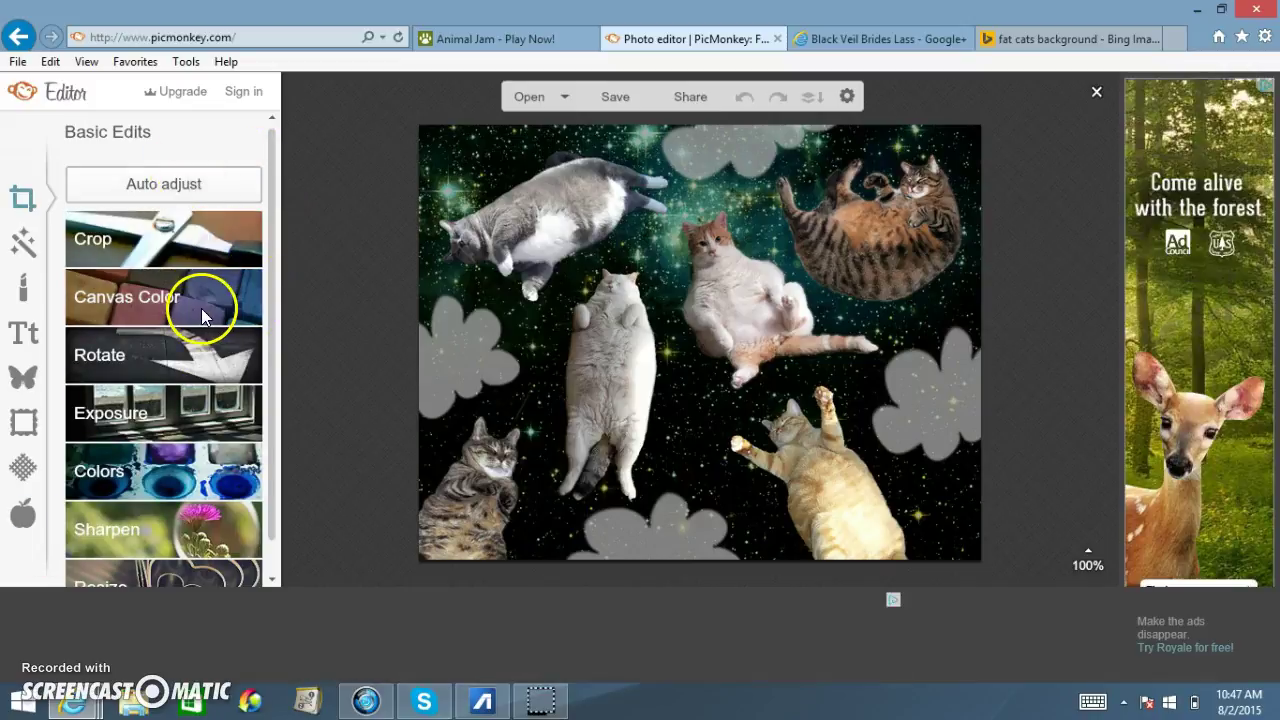
{"action": "left_click", "coordinate": [25, 336]}
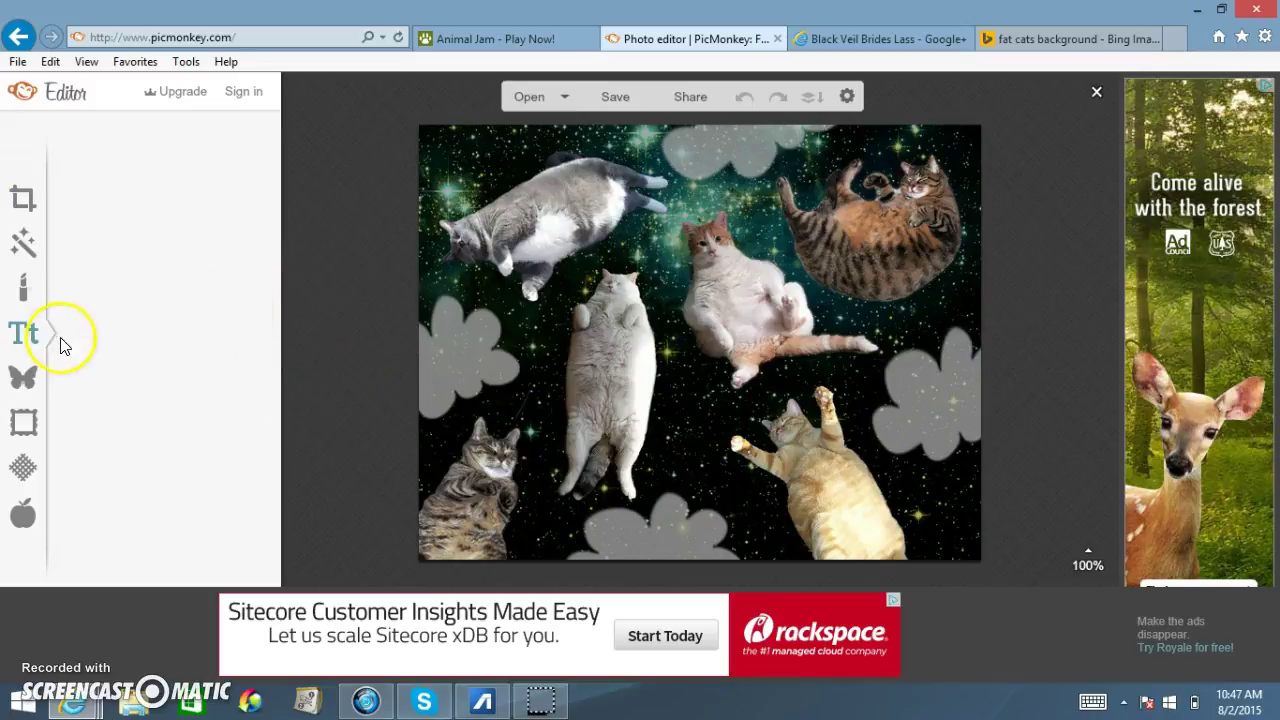
{"action": "left_click", "coordinate": [225, 355]}
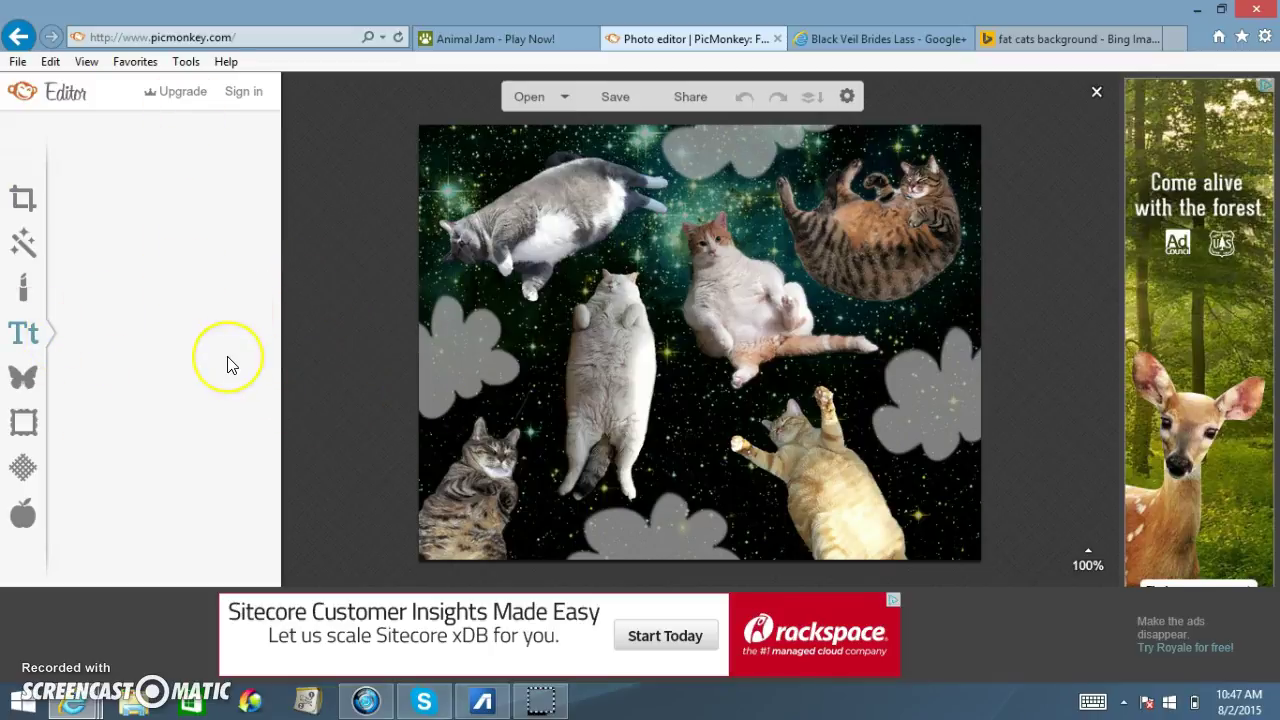
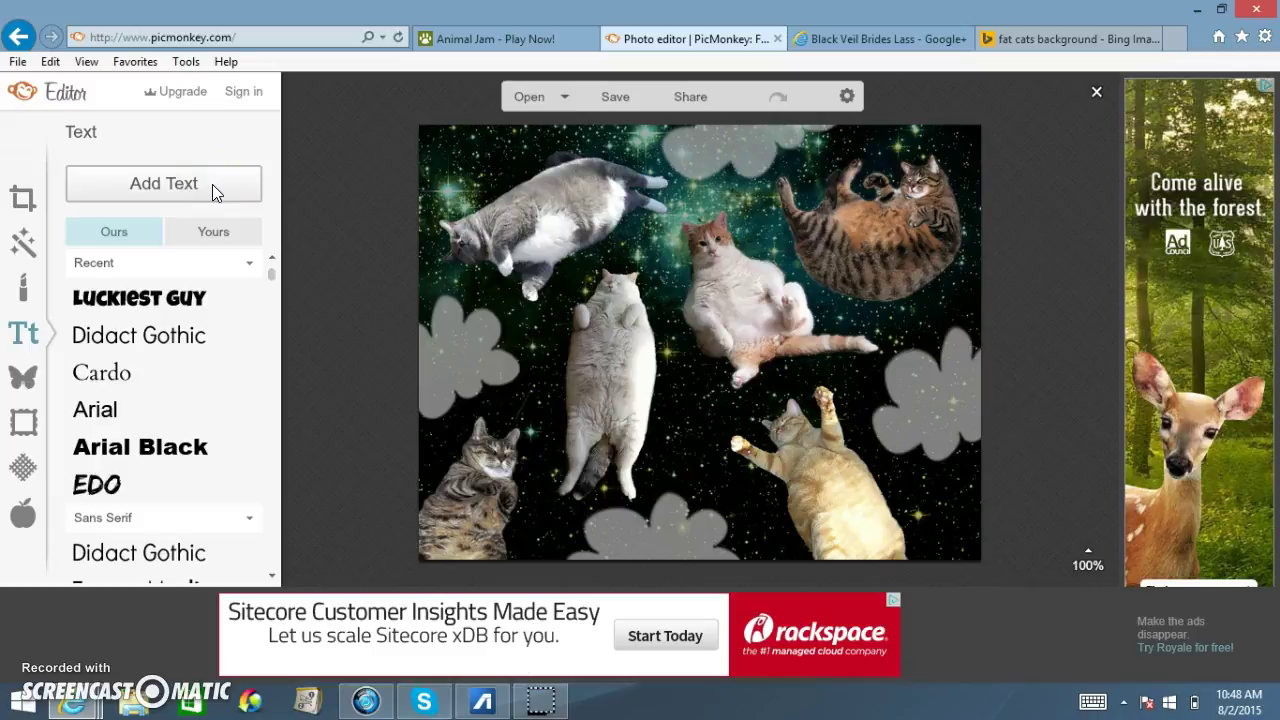
{"action": "left_click_drag", "start_coordinate": [626, 321], "coordinate": [564, 266]}
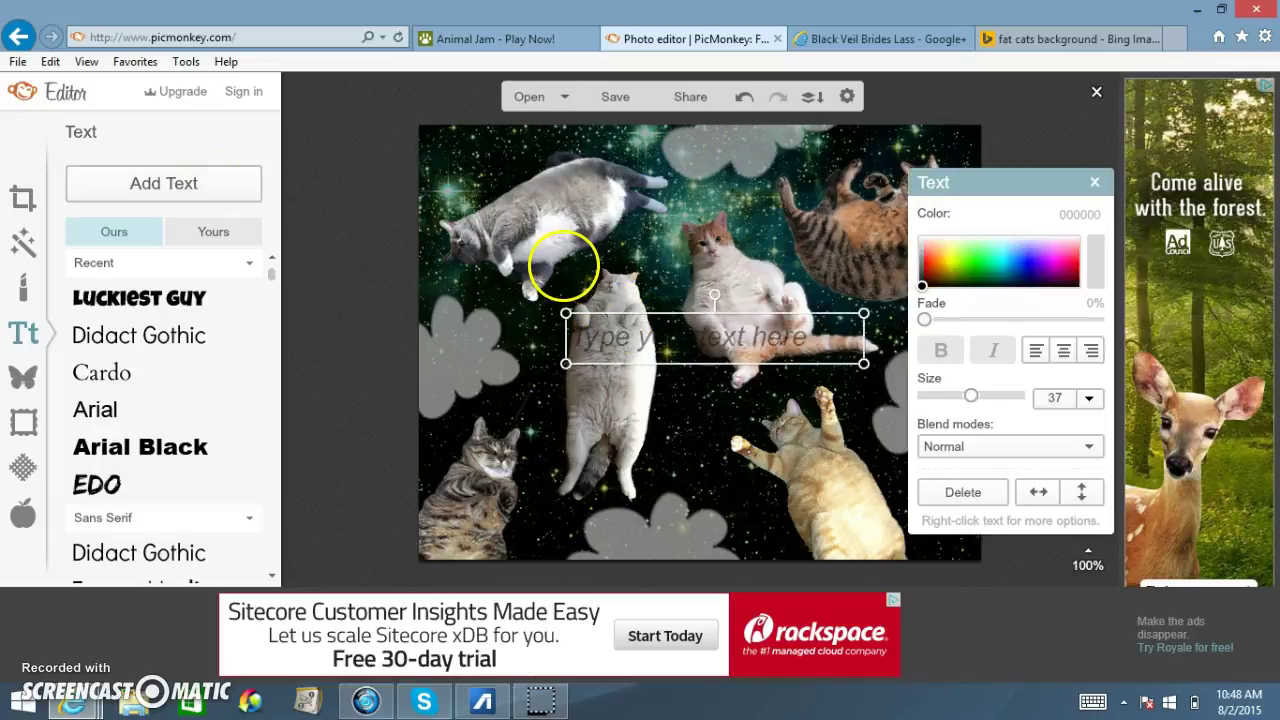
{"action": "left_click", "coordinate": [665, 340]}
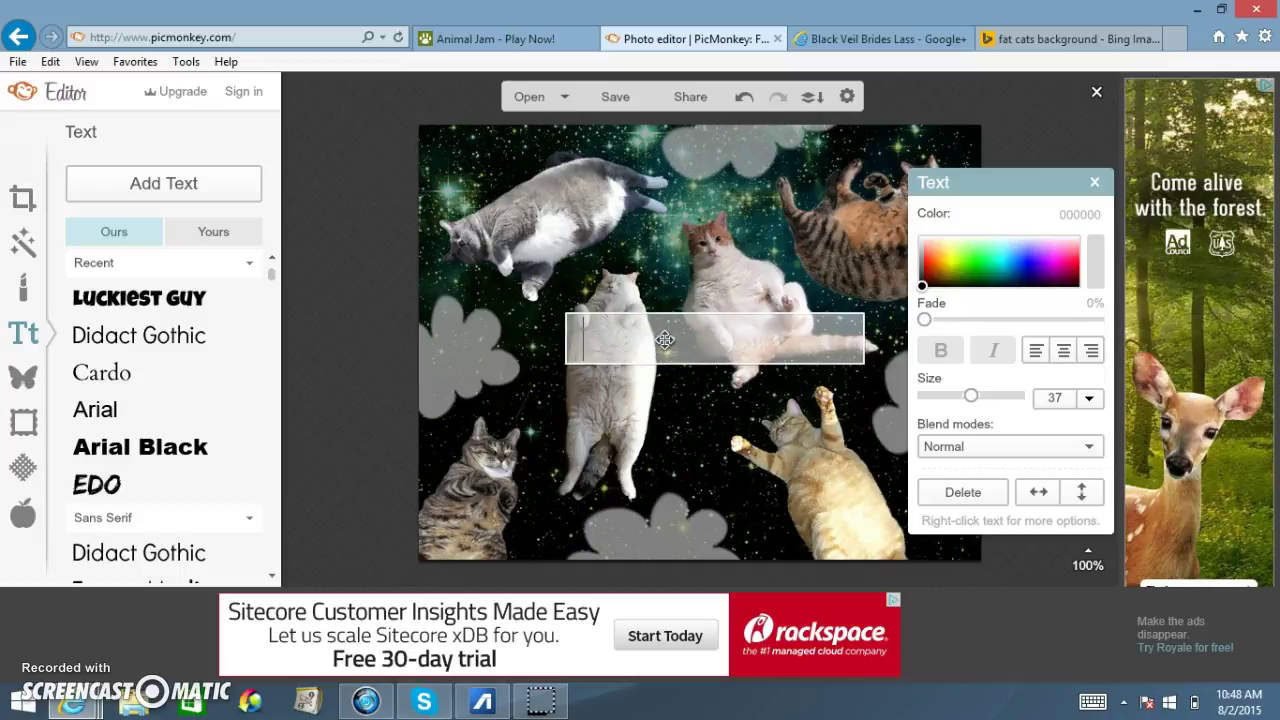
{"action": "left_click", "coordinate": [1056, 268]}
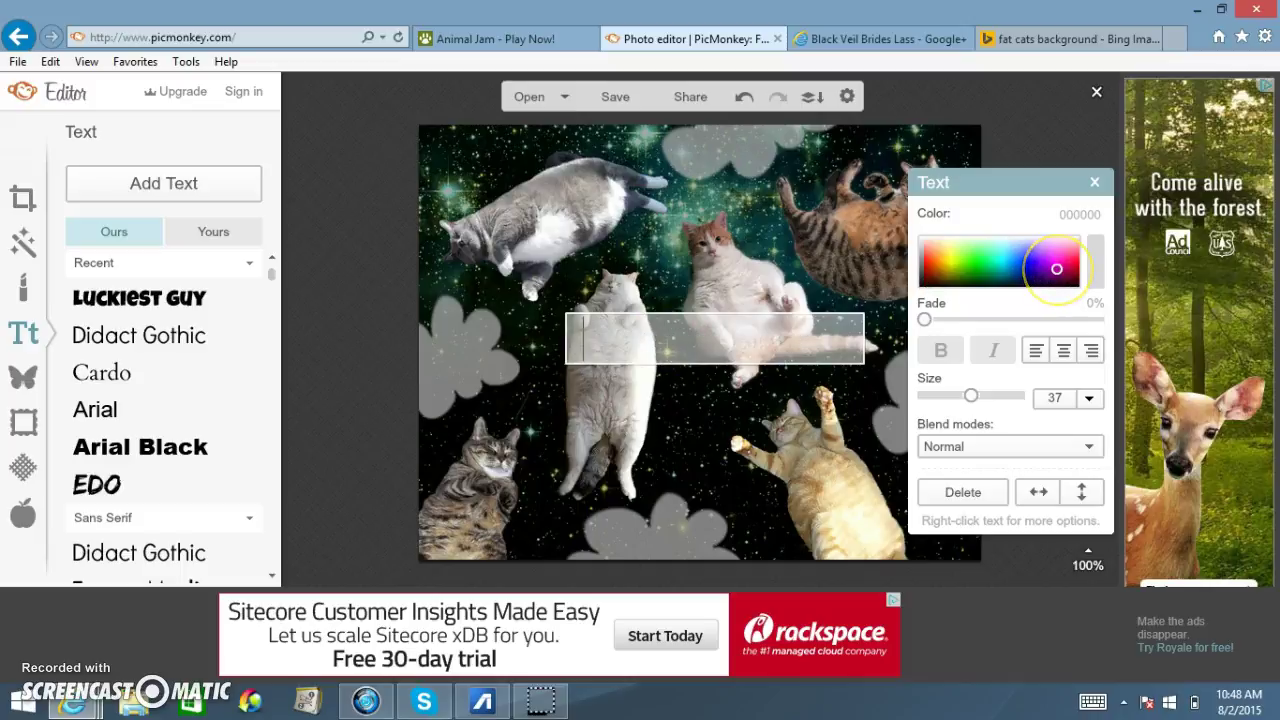
{"action": "type", "text": "T"}
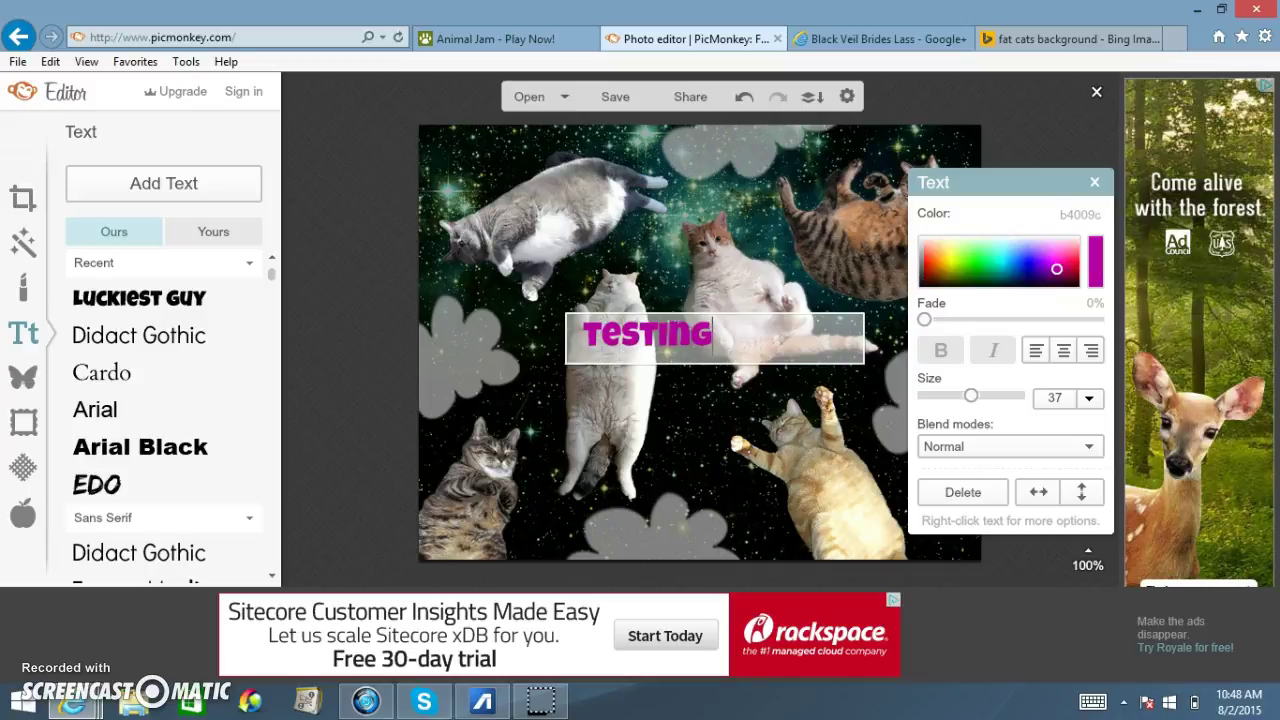
{"action": "type", "text": "es"}
{"action": "key", "text": "BackSpace"}
{"action": "key", "text": "BackSpace"}
{"action": "key", "text": "BackSpace"}
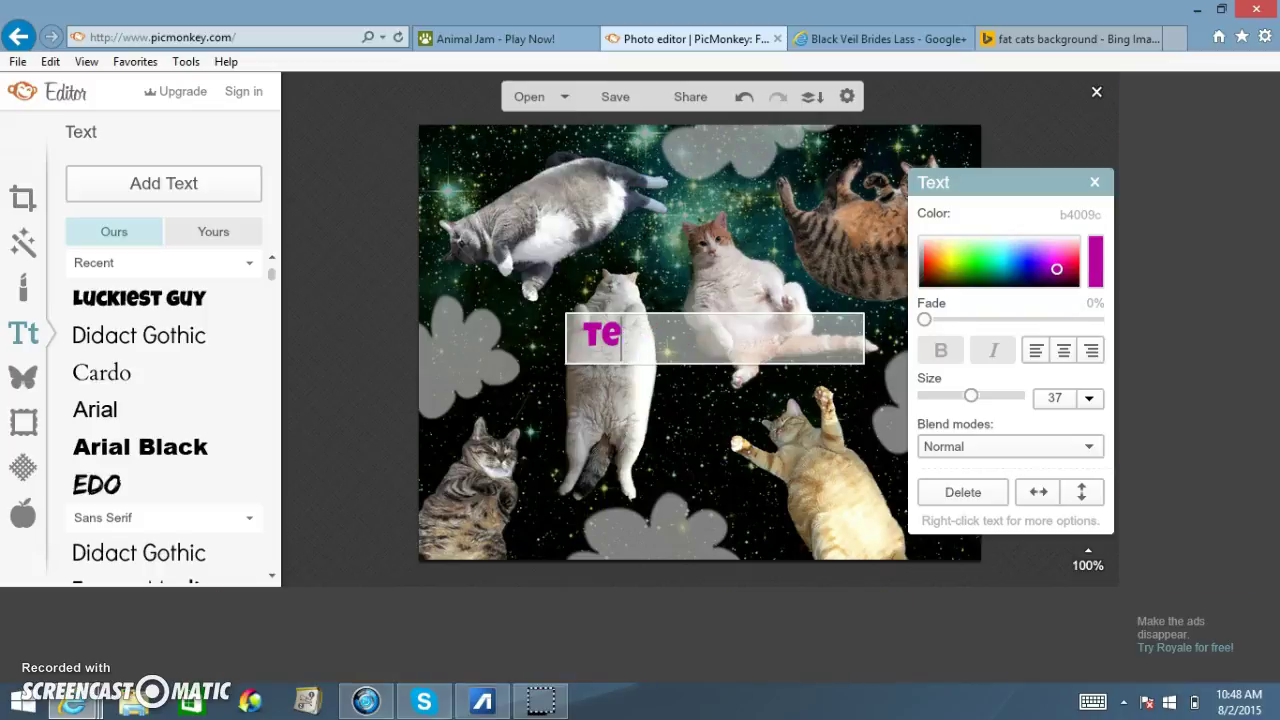
Enter "FOR MY SUBSCRIBERS!!!!<3" in the text box on the picture
{"action": "type", "text": "FOR MY"}
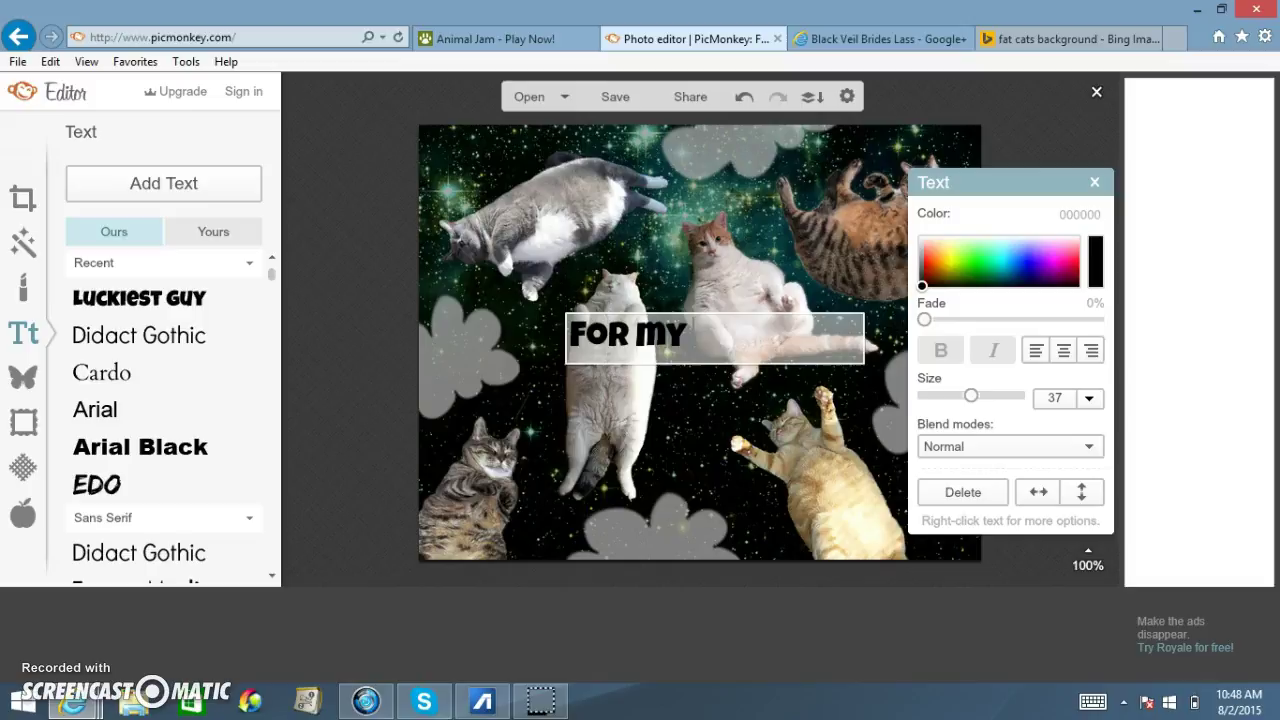
{"action": "type", "text": " SUBS"}
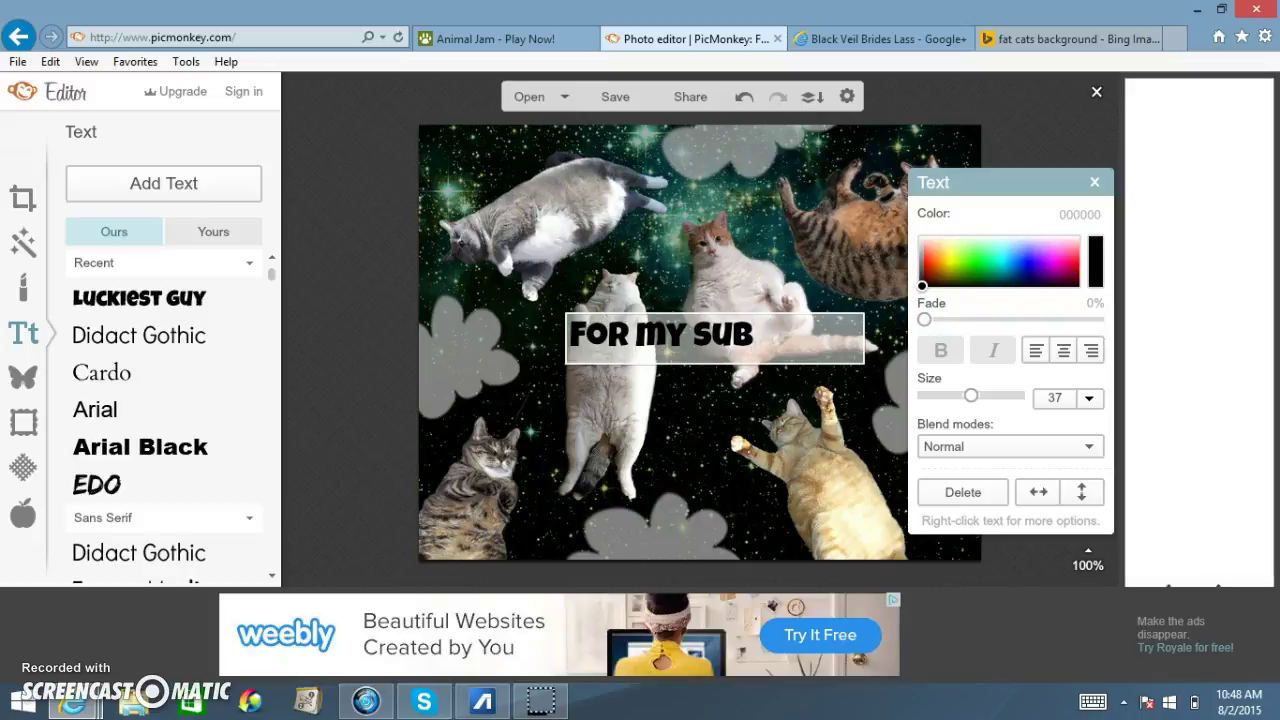
{"action": "type", "text": "!!!"}
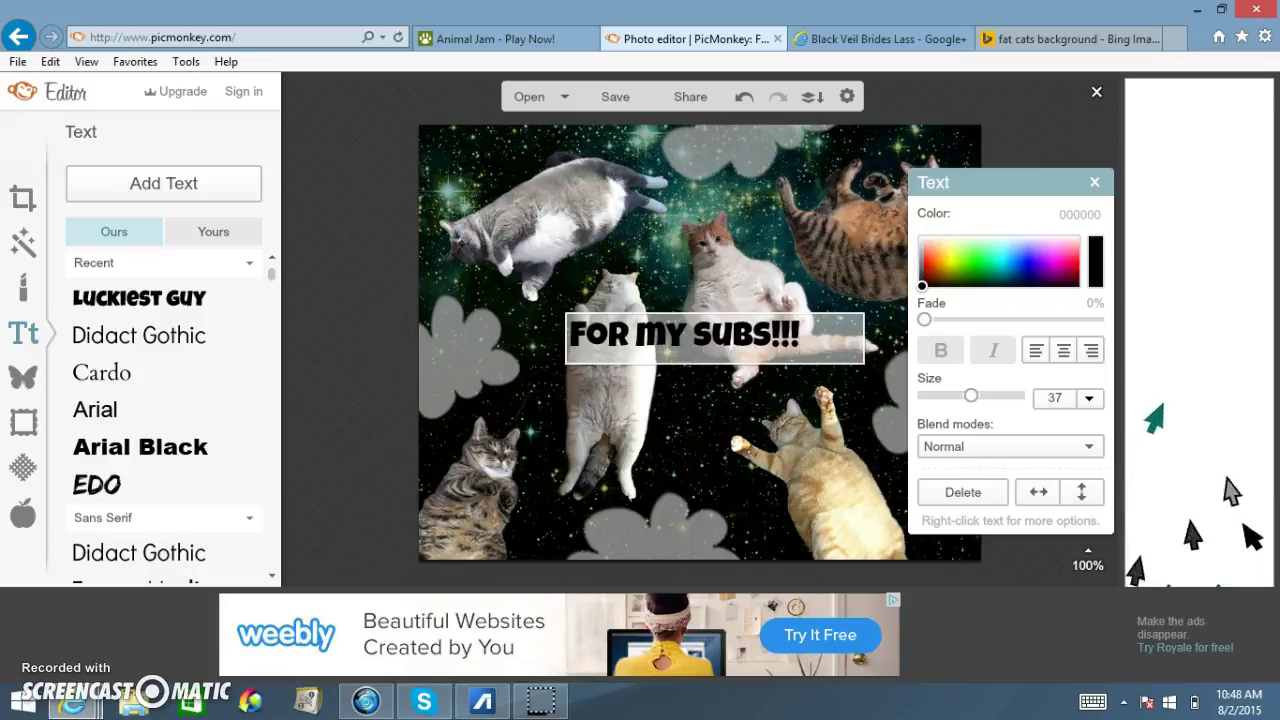
{"action": "key", "text": "BackSpace"}
{"action": "key", "text": "BackSpace"}
{"action": "key", "text": "BackSpace"}
{"action": "key", "text": "BackSpace"}
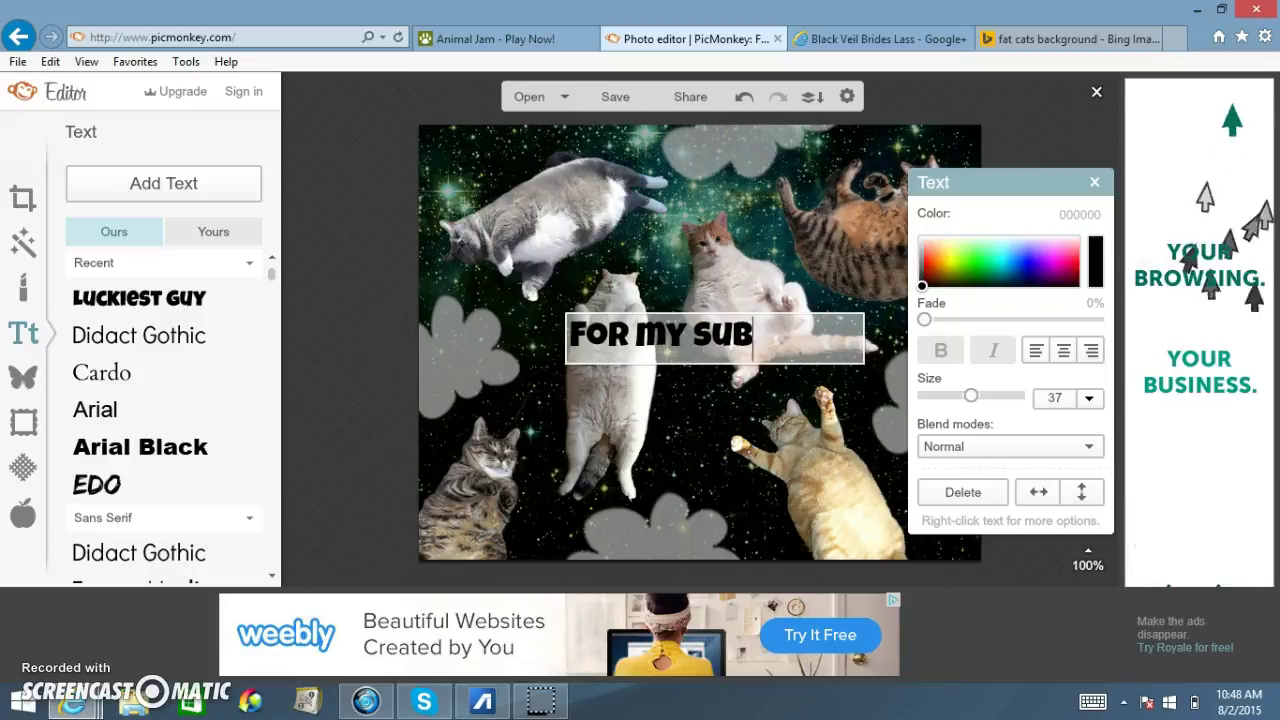
{"action": "type", "text": "SCRIBE"}
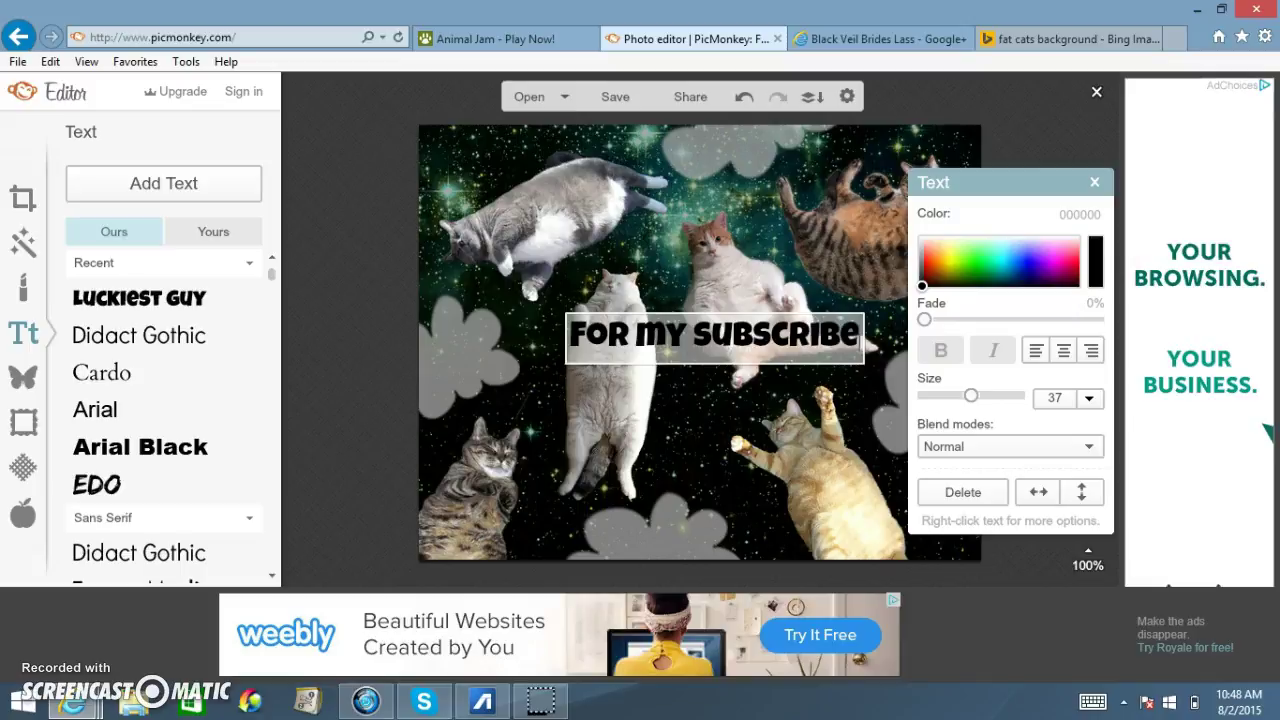
{"action": "type", "text": "RS!!!!<3"}
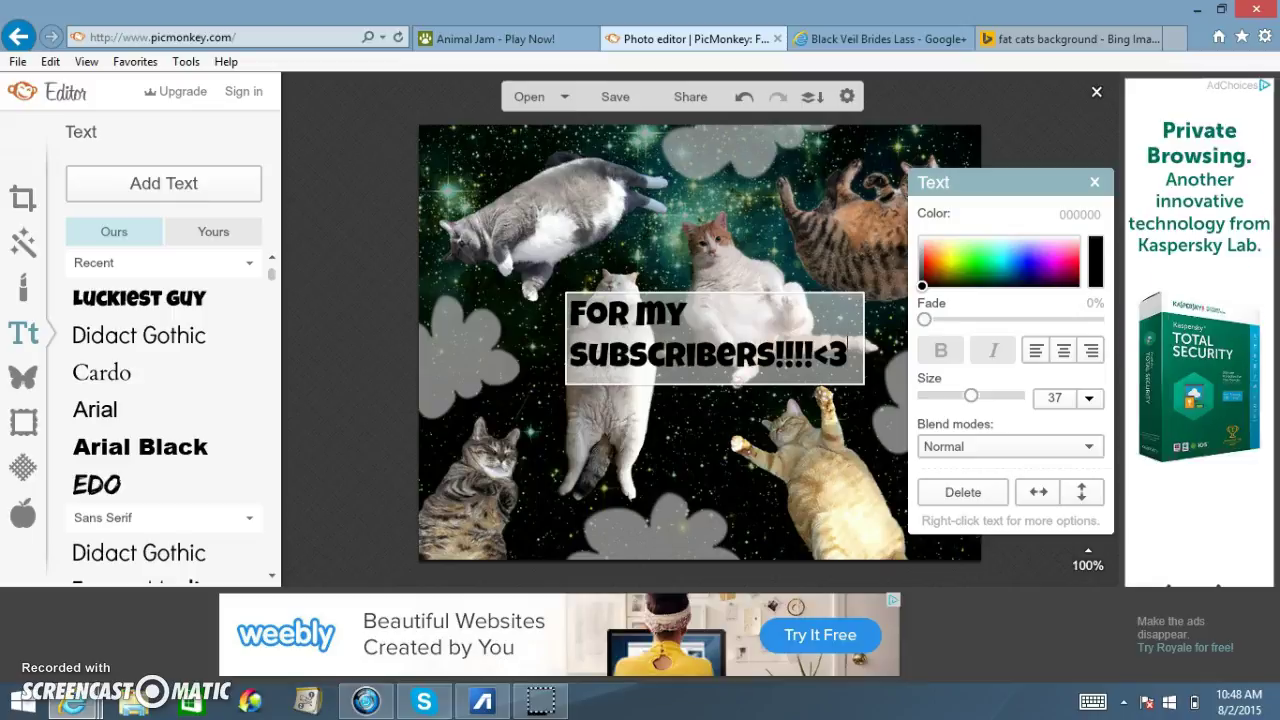
{"action": "left_click", "coordinate": [812, 179]}
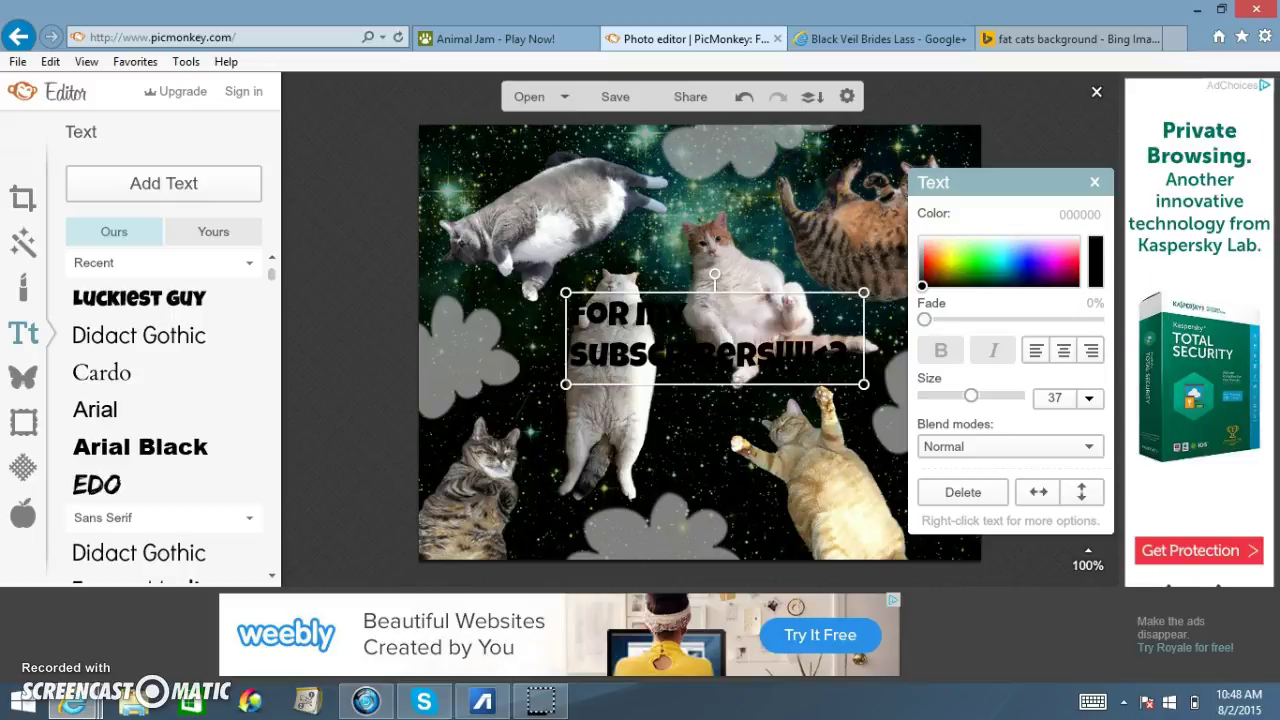
Color the subscribers text purple, a600e2
{"action": "double_click", "coordinate": [793, 343]}
{"action": "left_click", "coordinate": [1046, 264]}
{"action": "left_click", "coordinate": [848, 217]}
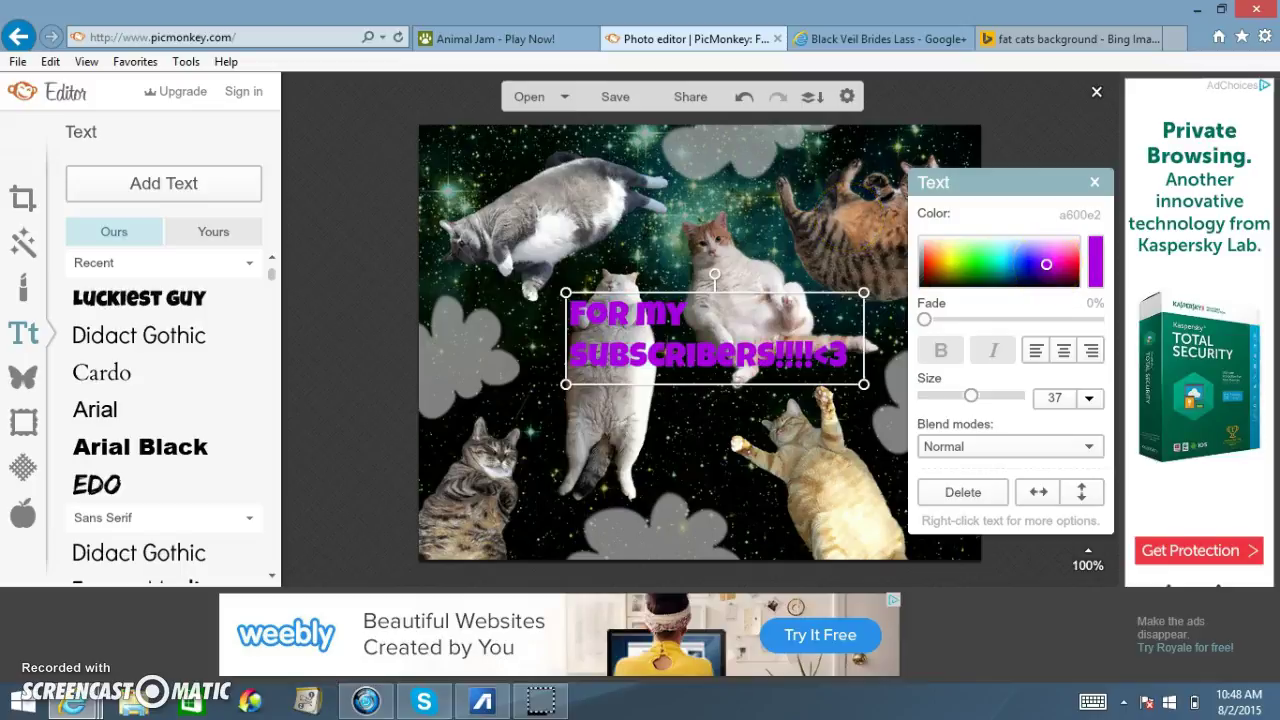
Recolor the subscribers text mint green, 8cffd9, and shift it slightly down and to the right on the picture
{"action": "left_click_drag", "start_coordinate": [1046, 264], "coordinate": [993, 247]}
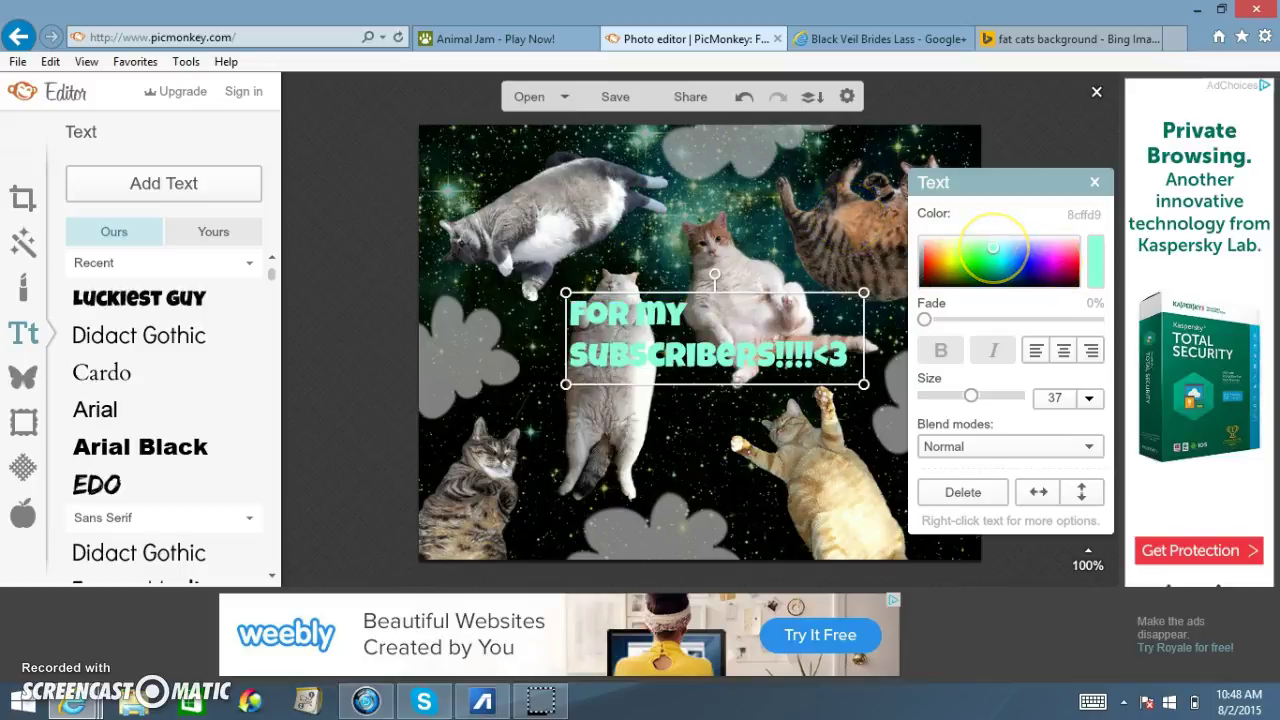
{"action": "left_click", "coordinate": [837, 194]}
{"action": "left_click_drag", "start_coordinate": [723, 347], "coordinate": [800, 370]}
Discard a stray empty text box and move the subscribers text down to the bottom center of the picture
{"action": "left_click", "coordinate": [170, 183]}
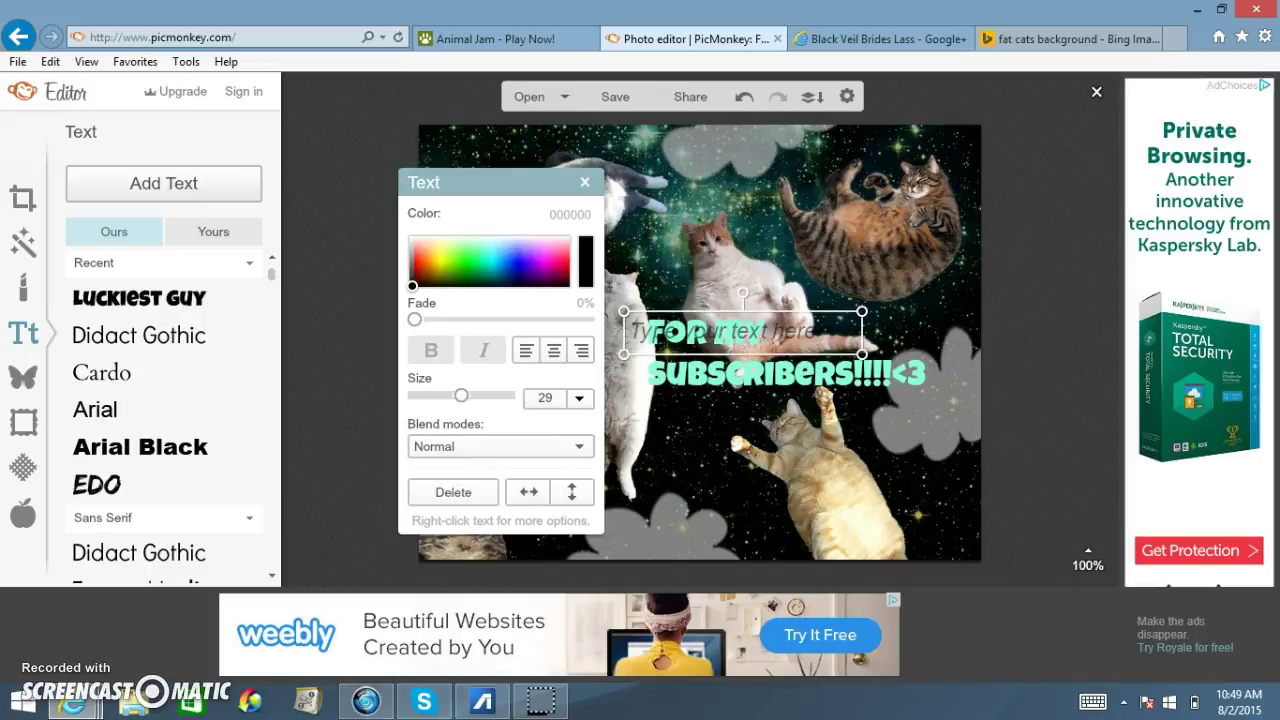
{"action": "left_click", "coordinate": [585, 181]}
{"action": "left_click", "coordinate": [788, 372]}
{"action": "left_click_drag", "start_coordinate": [788, 372], "coordinate": [689, 509]}
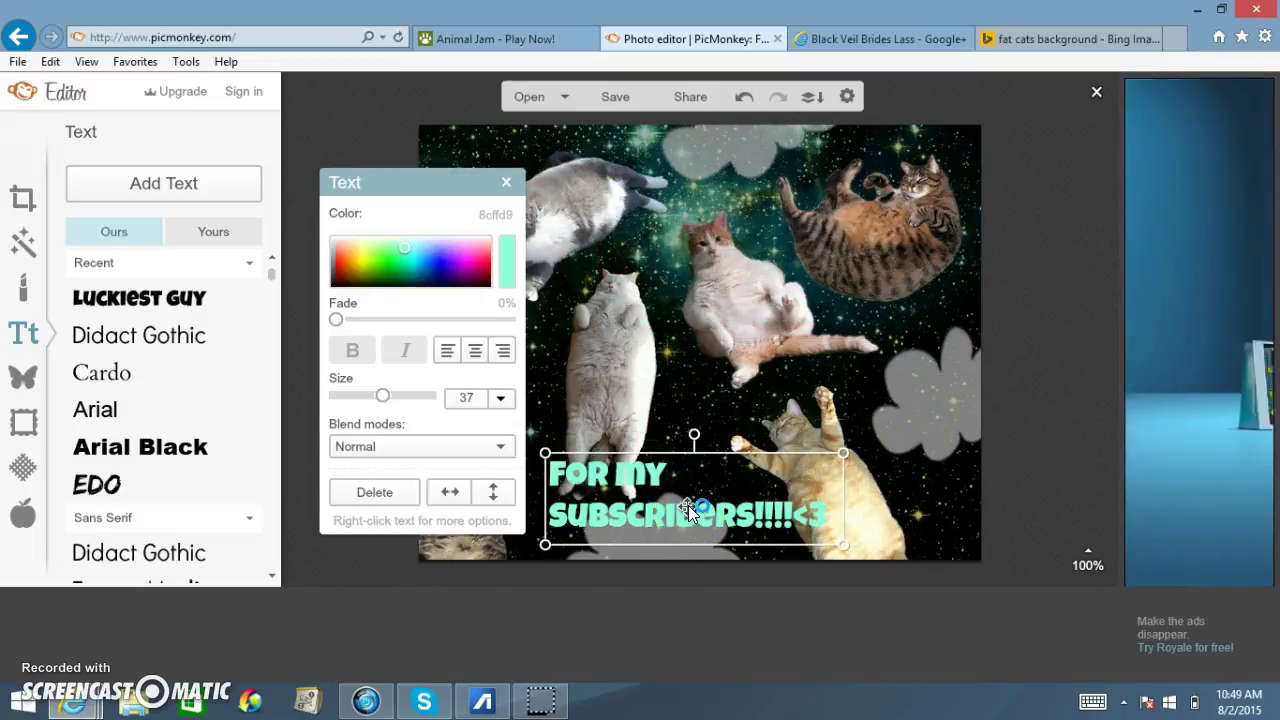
Try blue, 0929ff, on the bottom subscribers text and settle on red, ff0912
{"action": "left_click", "coordinate": [435, 261]}
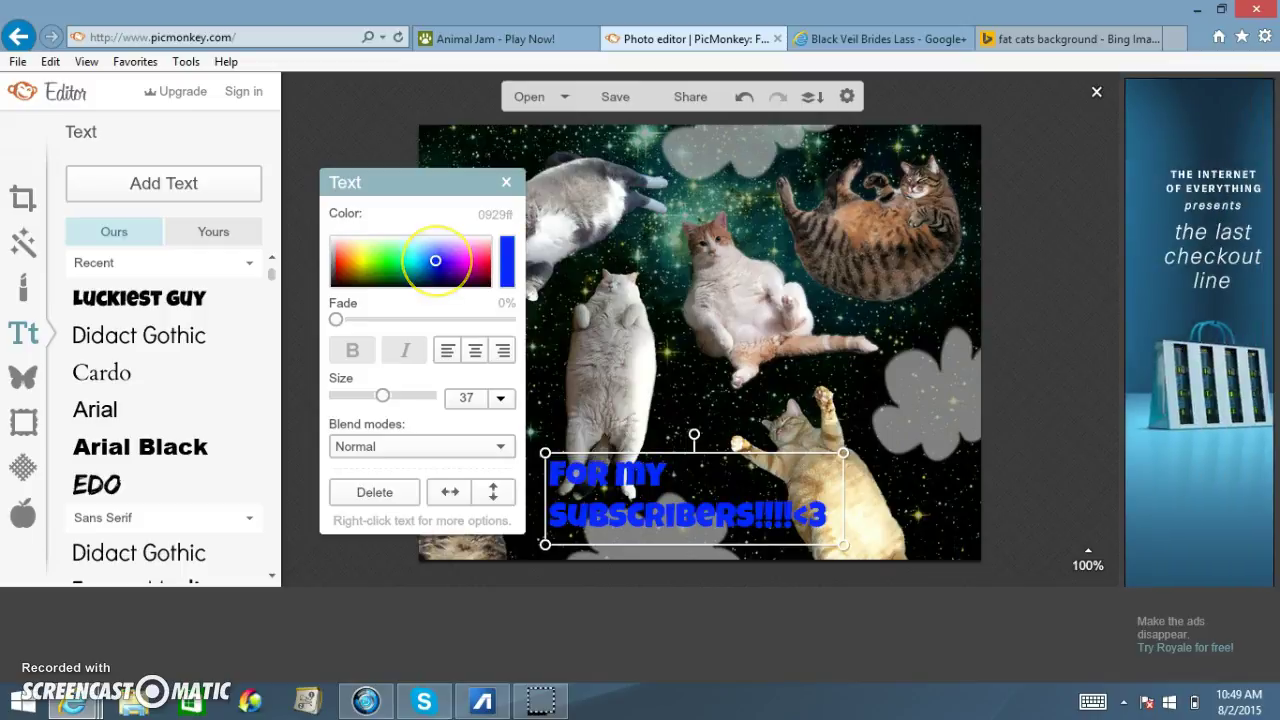
{"action": "left_click", "coordinate": [840, 262]}
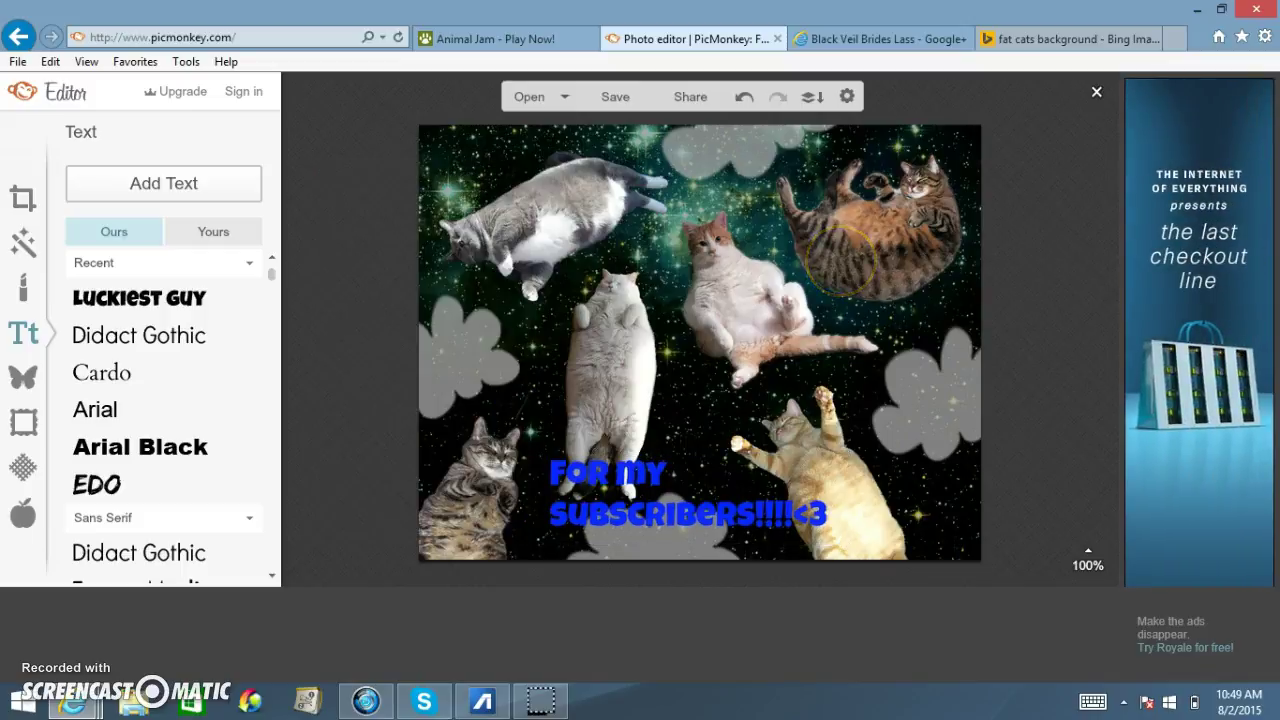
{"action": "left_click", "coordinate": [664, 508]}
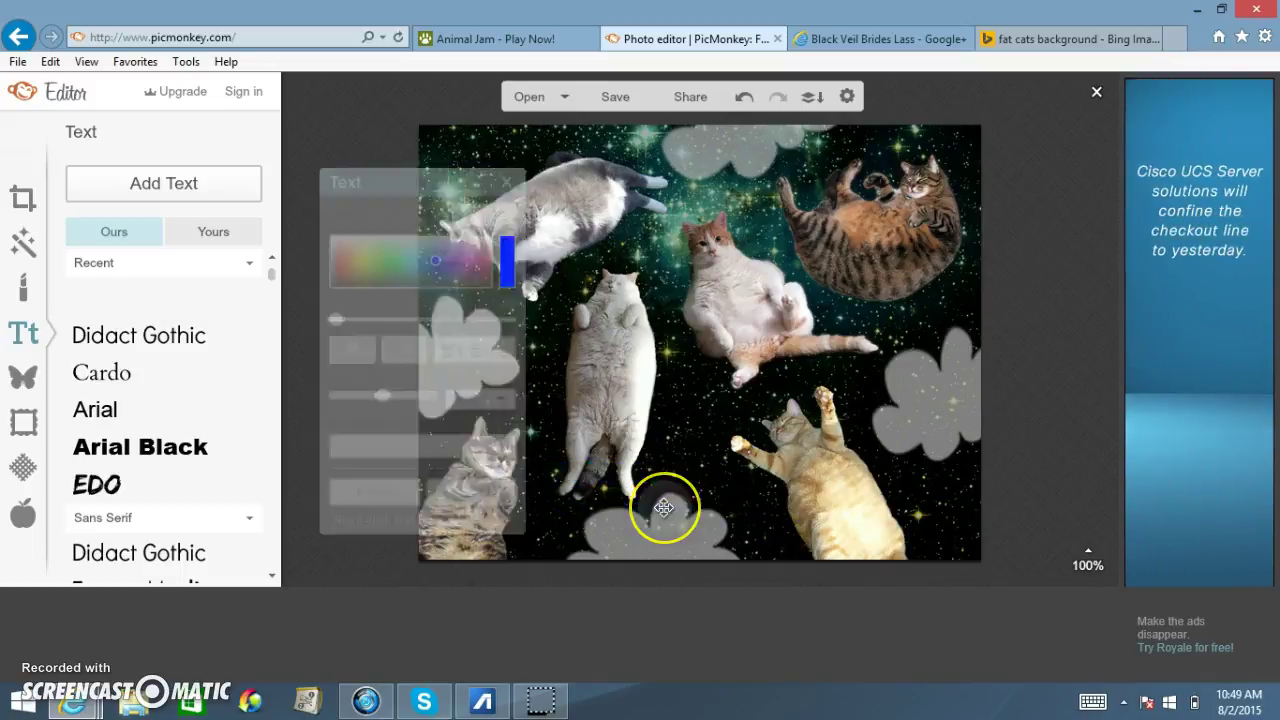
{"action": "left_click", "coordinate": [489, 261]}
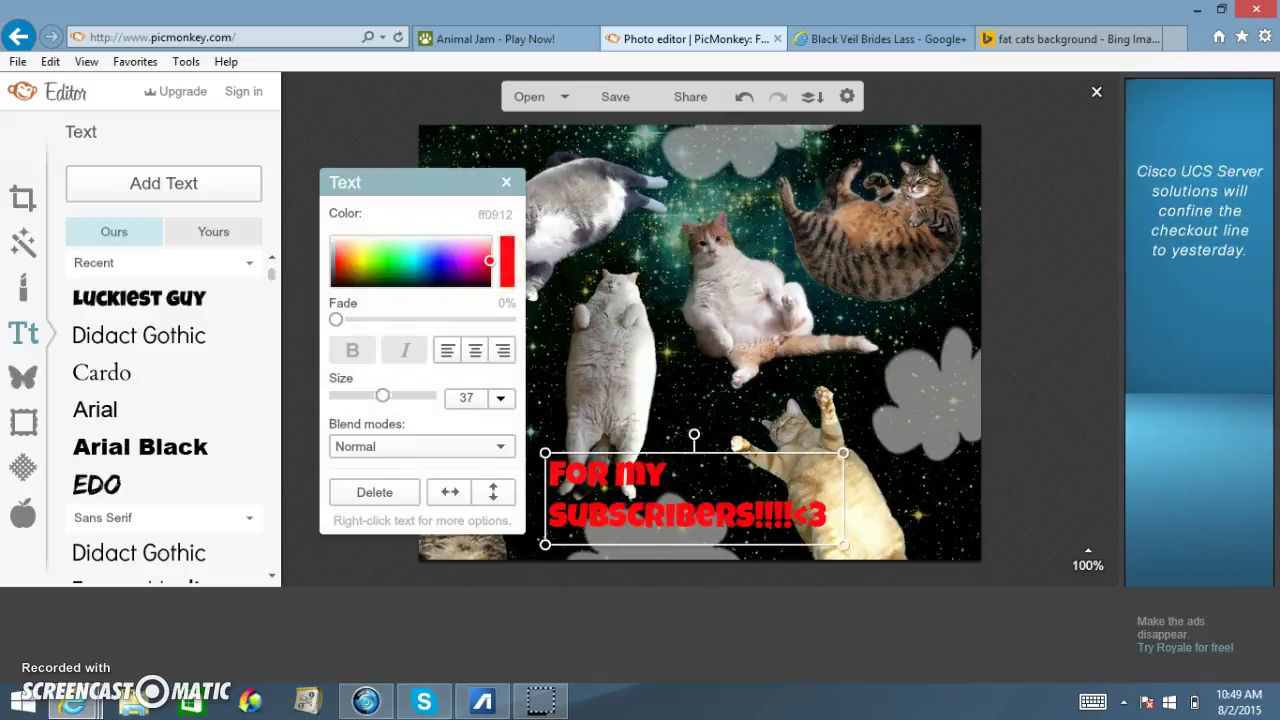
{"action": "left_click", "coordinate": [818, 363]}
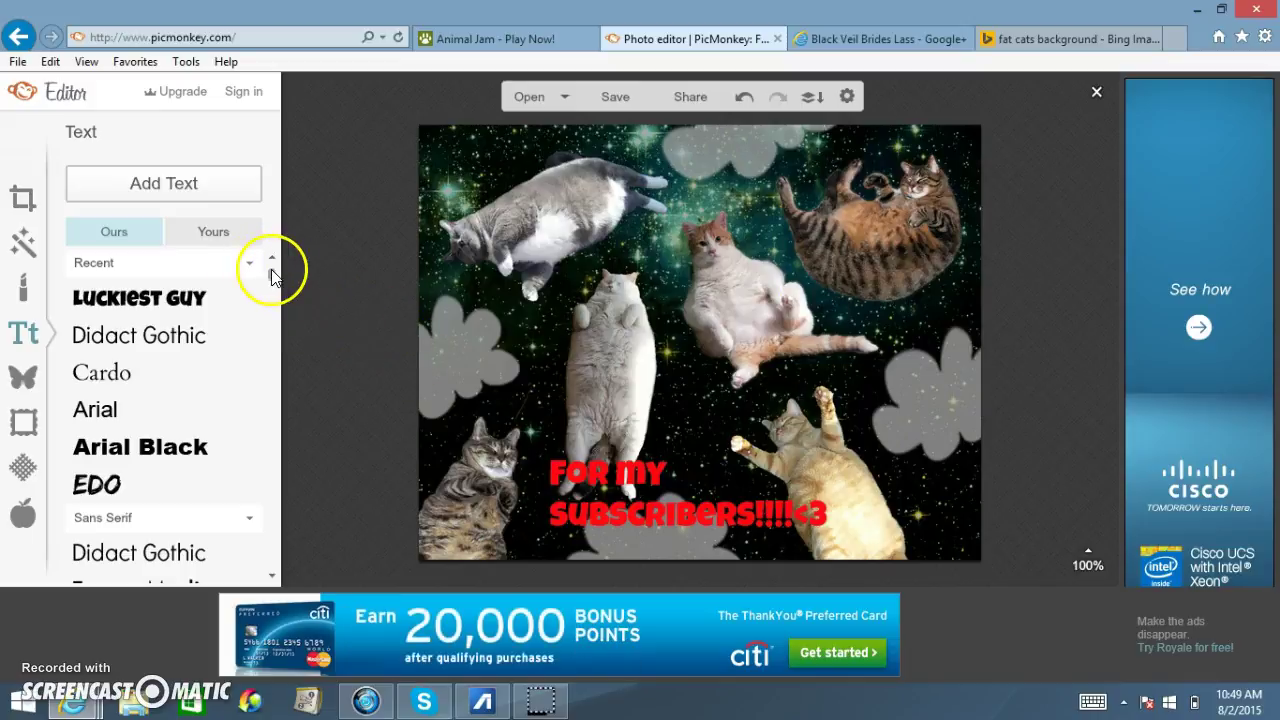
Choose the Smash font from the font list and add a second text box across the picture's middle, widened to the left
{"action": "scroll", "coordinate": [271, 272], "scroll_direction": "down", "scroll_amount": 3}
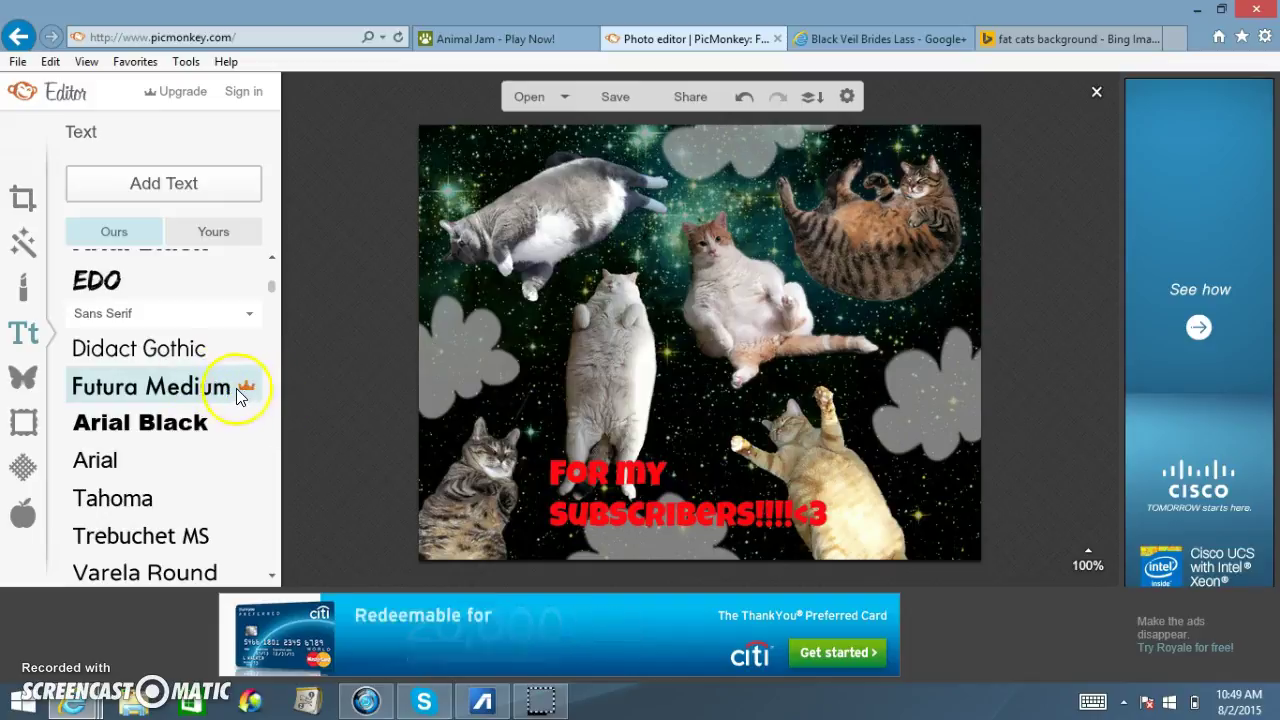
{"action": "left_click_drag", "start_coordinate": [271, 287], "coordinate": [264, 500]}
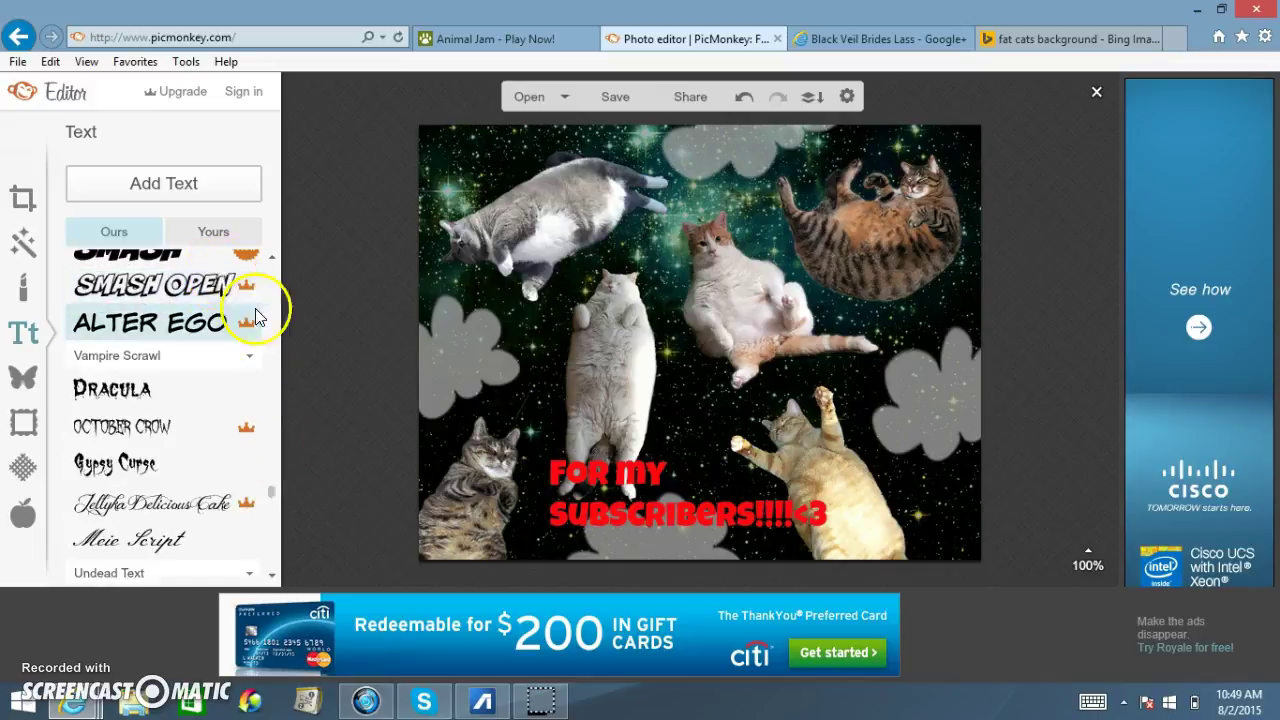
{"action": "left_click", "coordinate": [271, 257]}
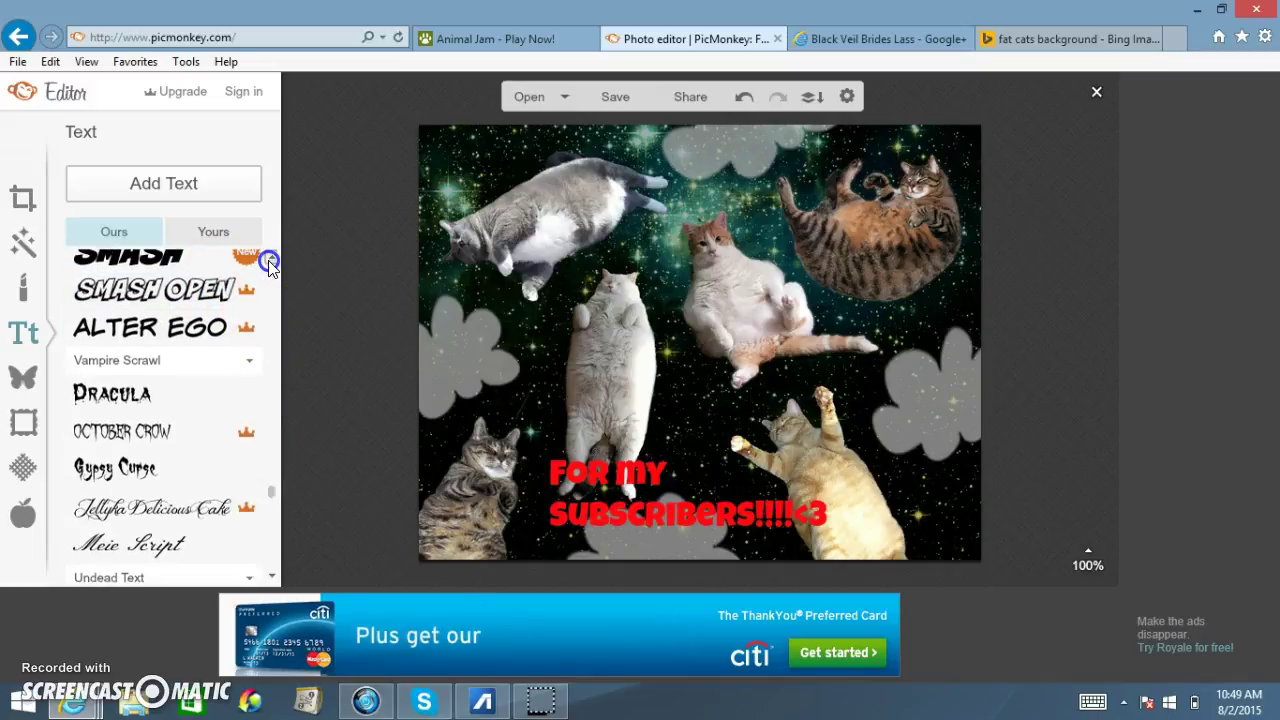
{"action": "left_click", "coordinate": [192, 264]}
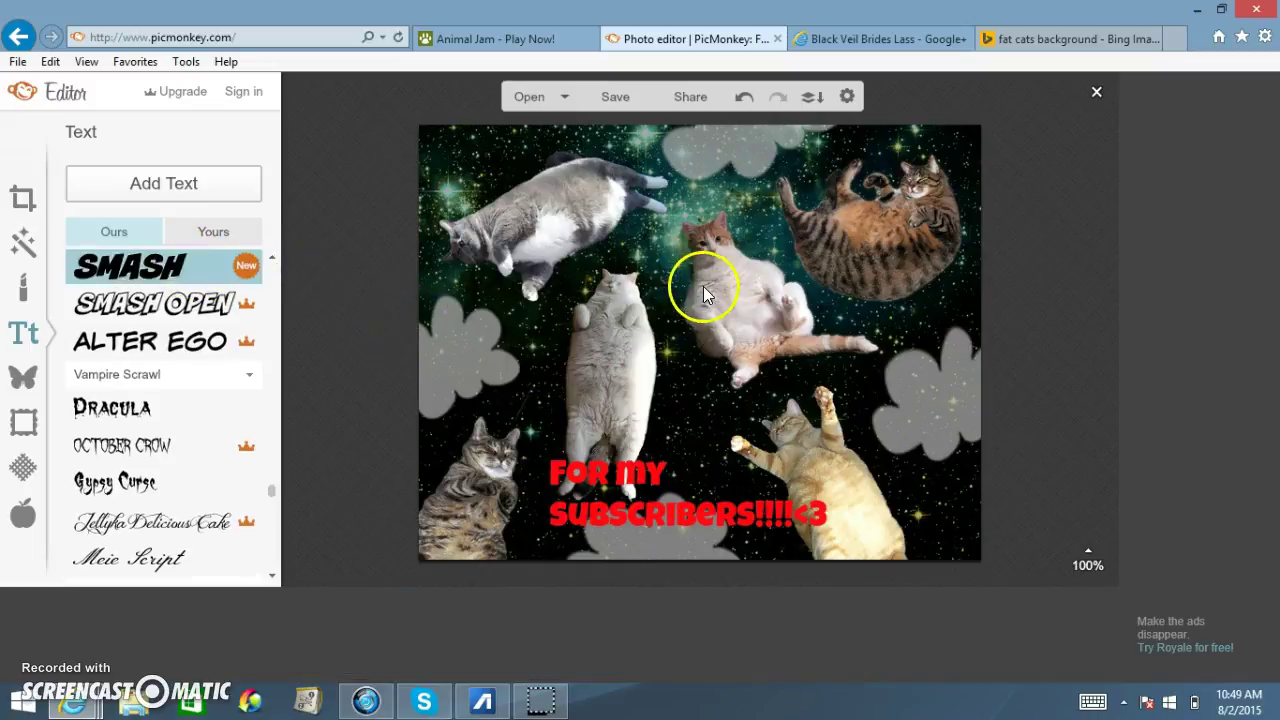
{"action": "left_click", "coordinate": [182, 174]}
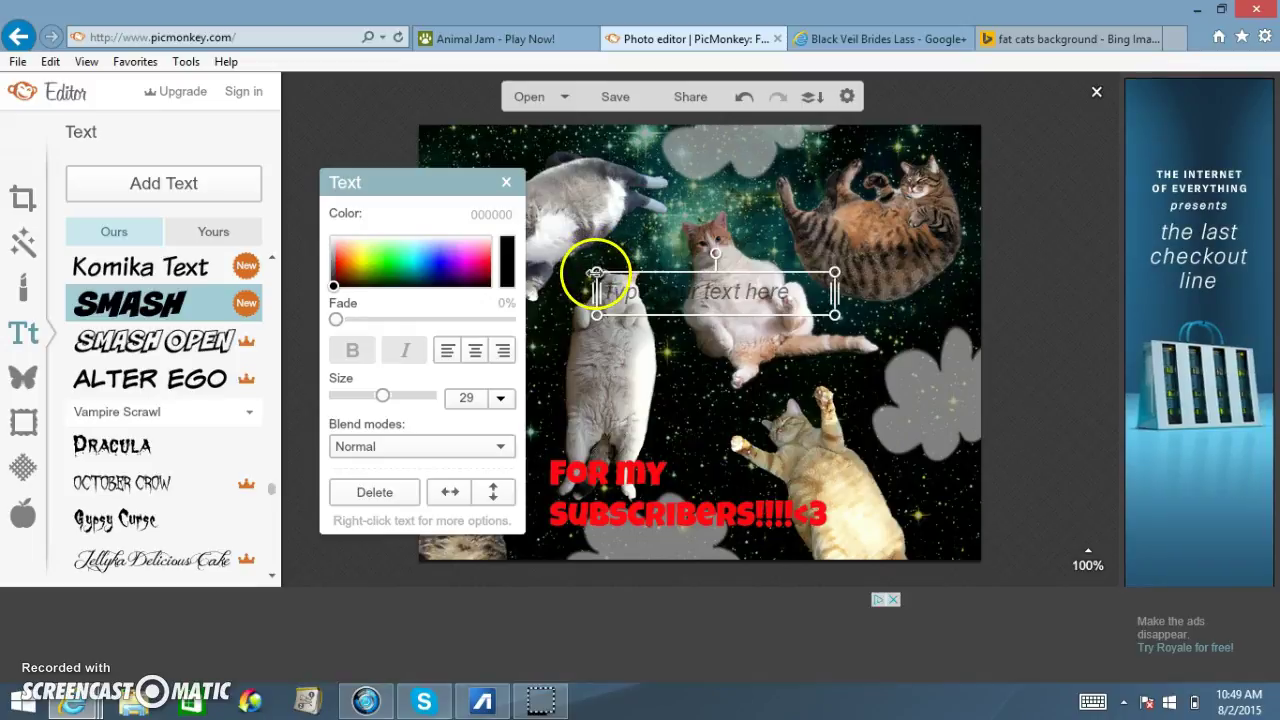
{"action": "left_click", "coordinate": [523, 120]}
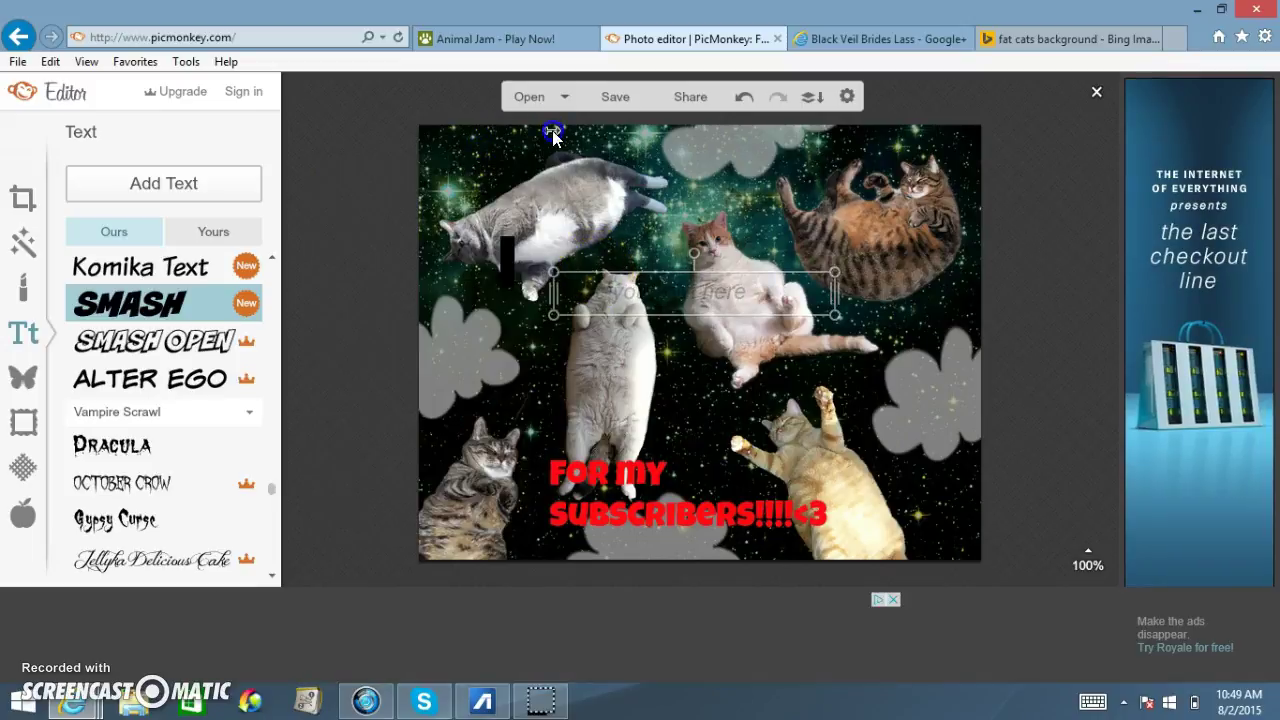
{"action": "left_click", "coordinate": [674, 245]}
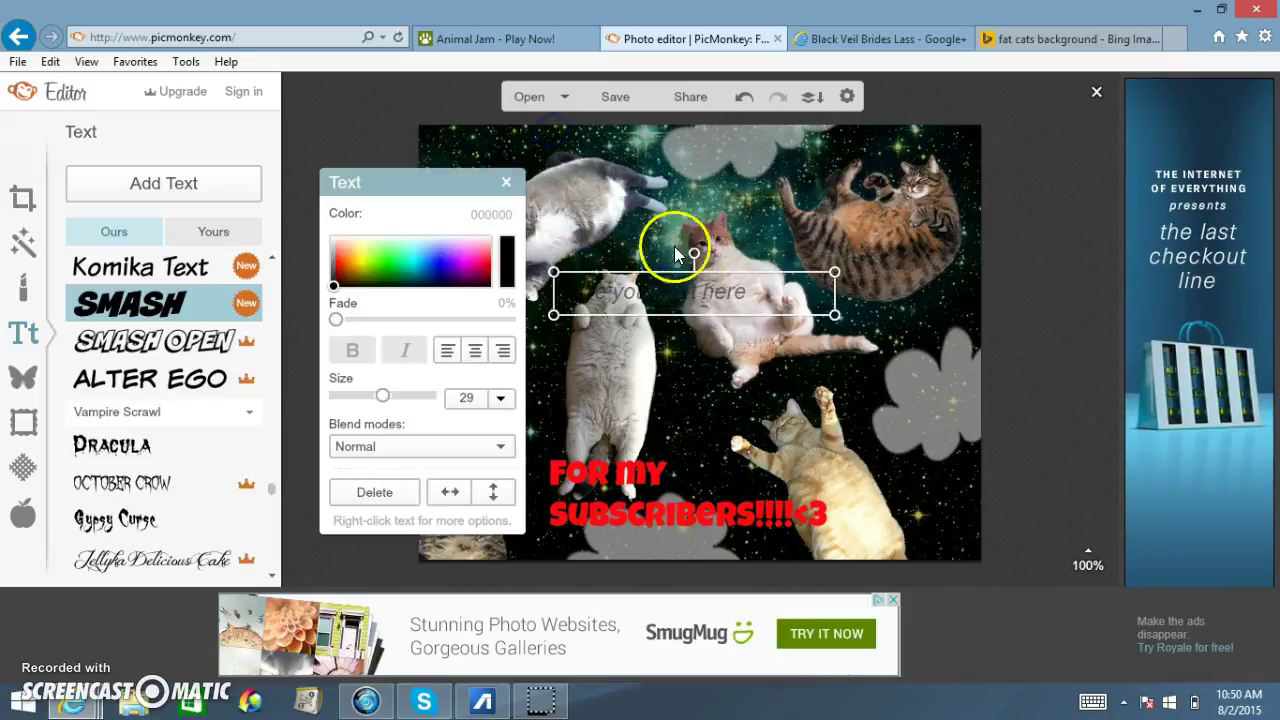
Enter "FOR MY SUBSCRIBERS!!!<3" in the new text box, colored dark red, d0001e
{"action": "left_click", "coordinate": [489, 270]}
{"action": "left_click", "coordinate": [603, 286]}
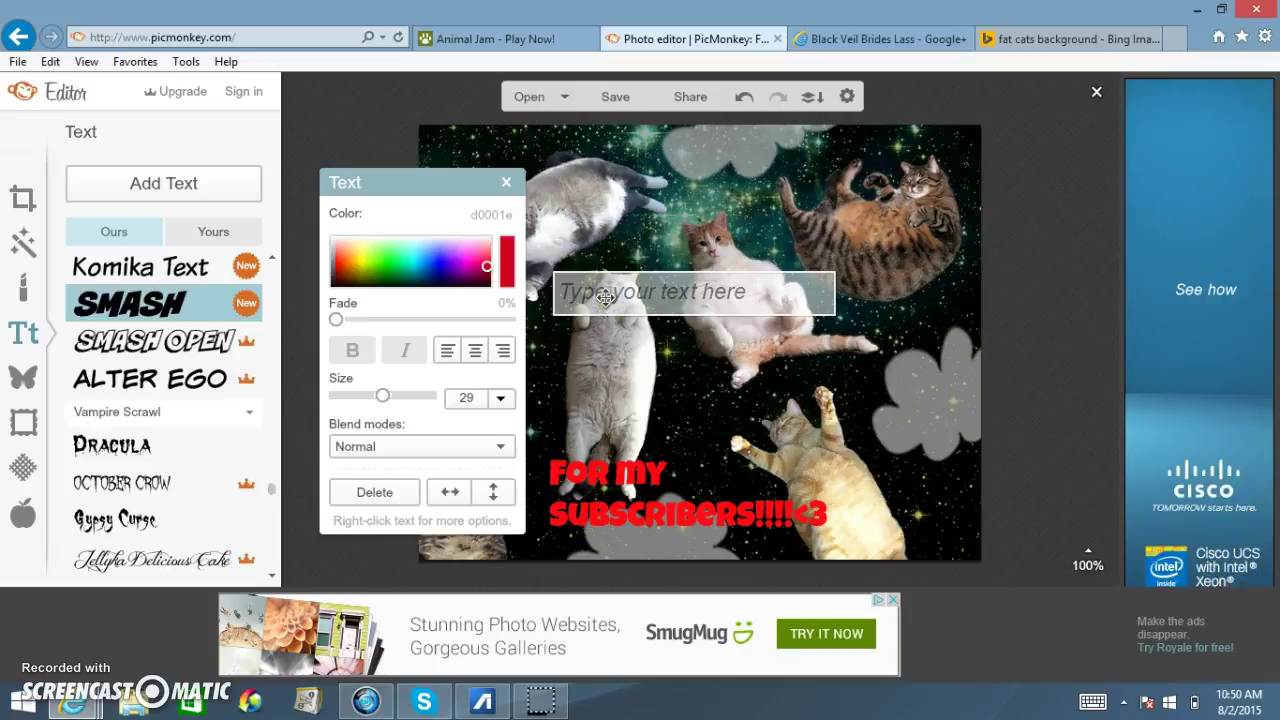
{"action": "type", "text": "for"}
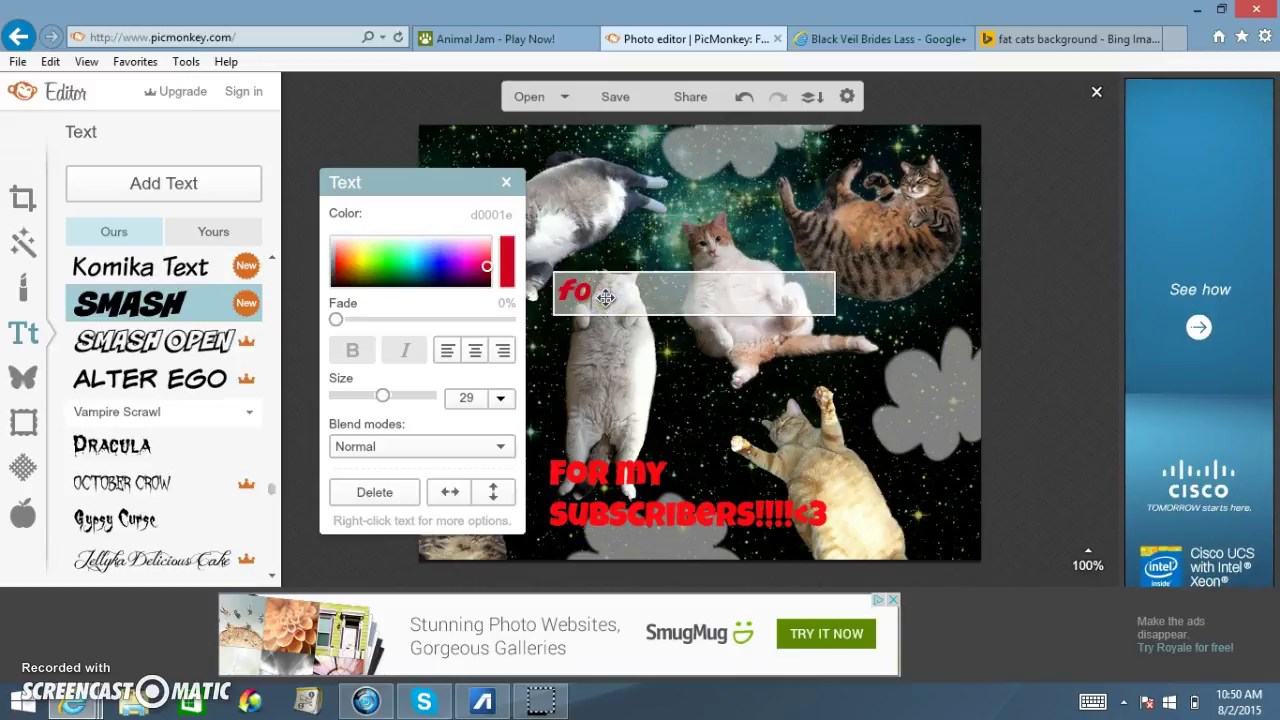
{"action": "key", "text": "BackSpace"}
{"action": "key", "text": "BackSpace"}
{"action": "type", "text": "for"}
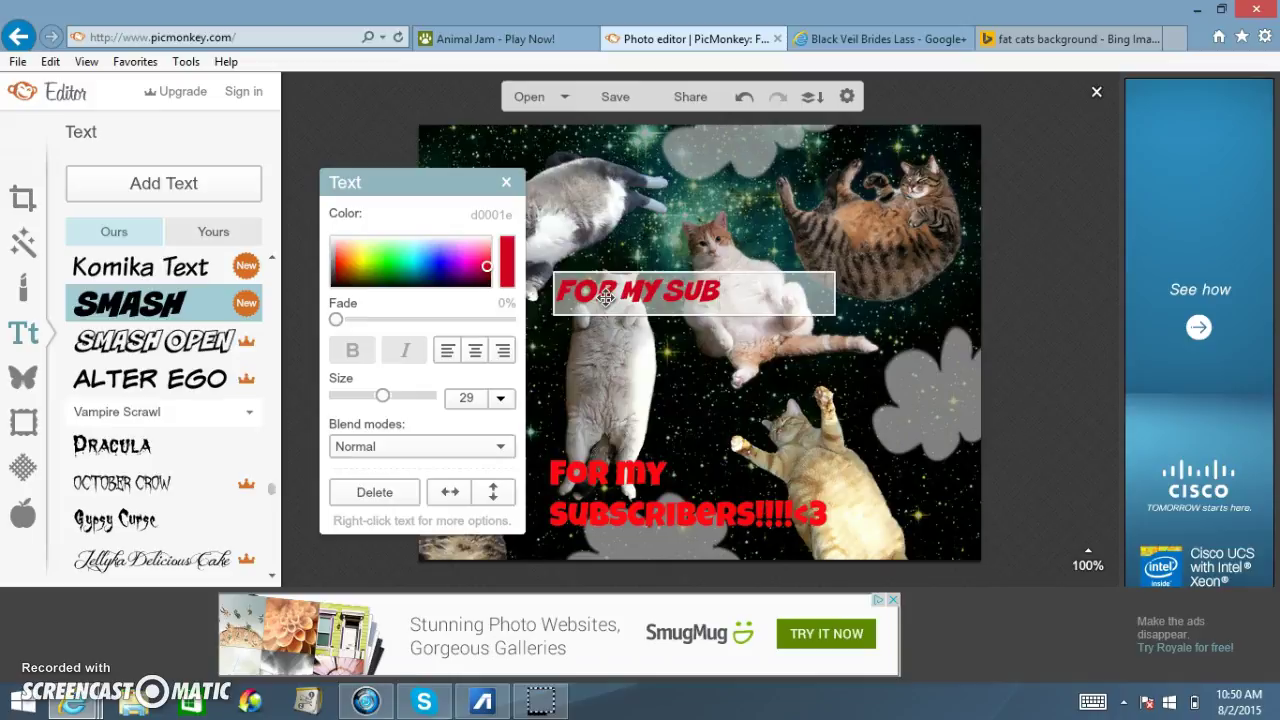
{"action": "type", "text": "my subscriber"}
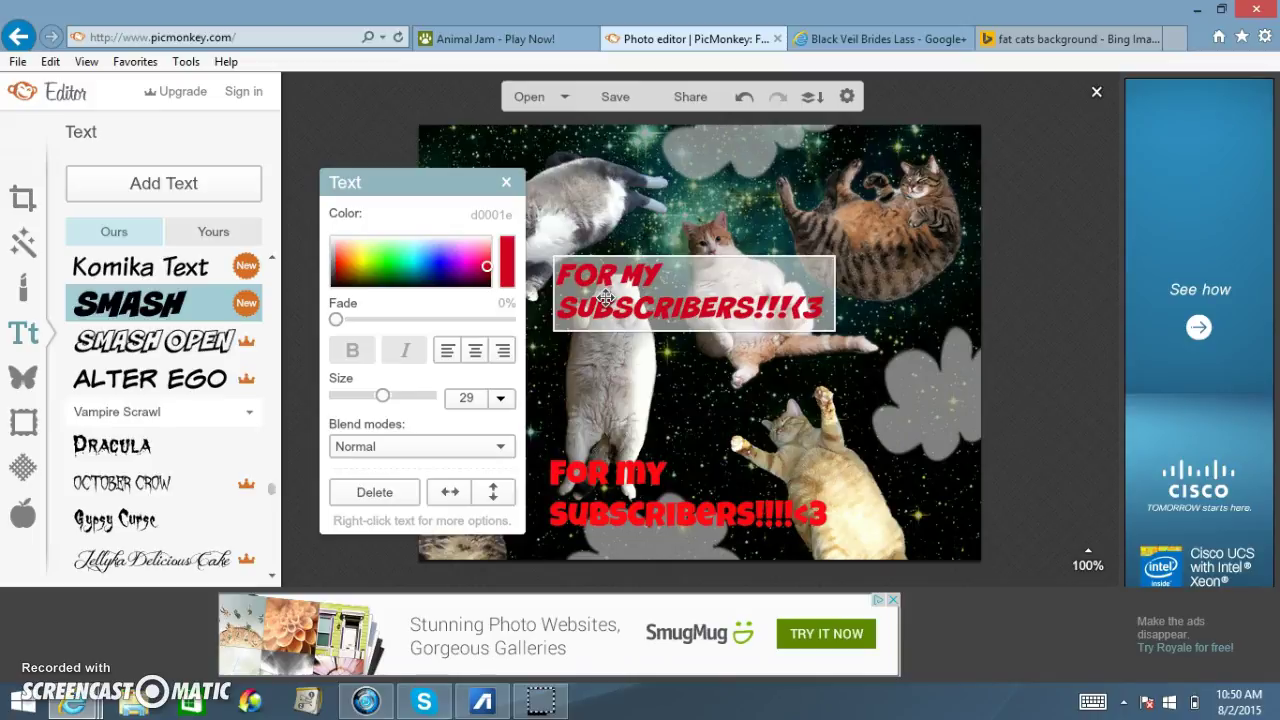
Recolor the Smash subscribers text blue-violet, 4a09ff
{"action": "left_click", "coordinate": [957, 271]}
{"action": "left_click", "coordinate": [447, 258]}
{"action": "left_click", "coordinate": [963, 296]}
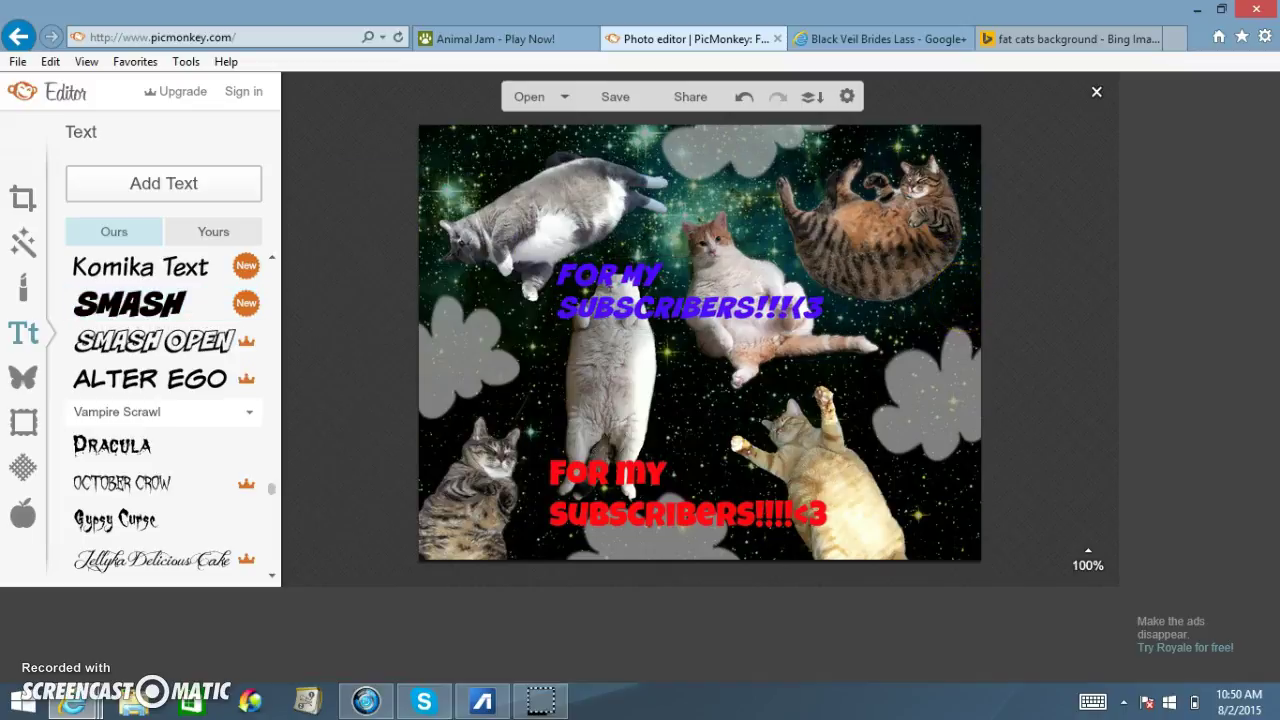
Move the blue-violet text down to just above the red text and choose the Komika Text font
{"action": "left_click", "coordinate": [672, 304]}
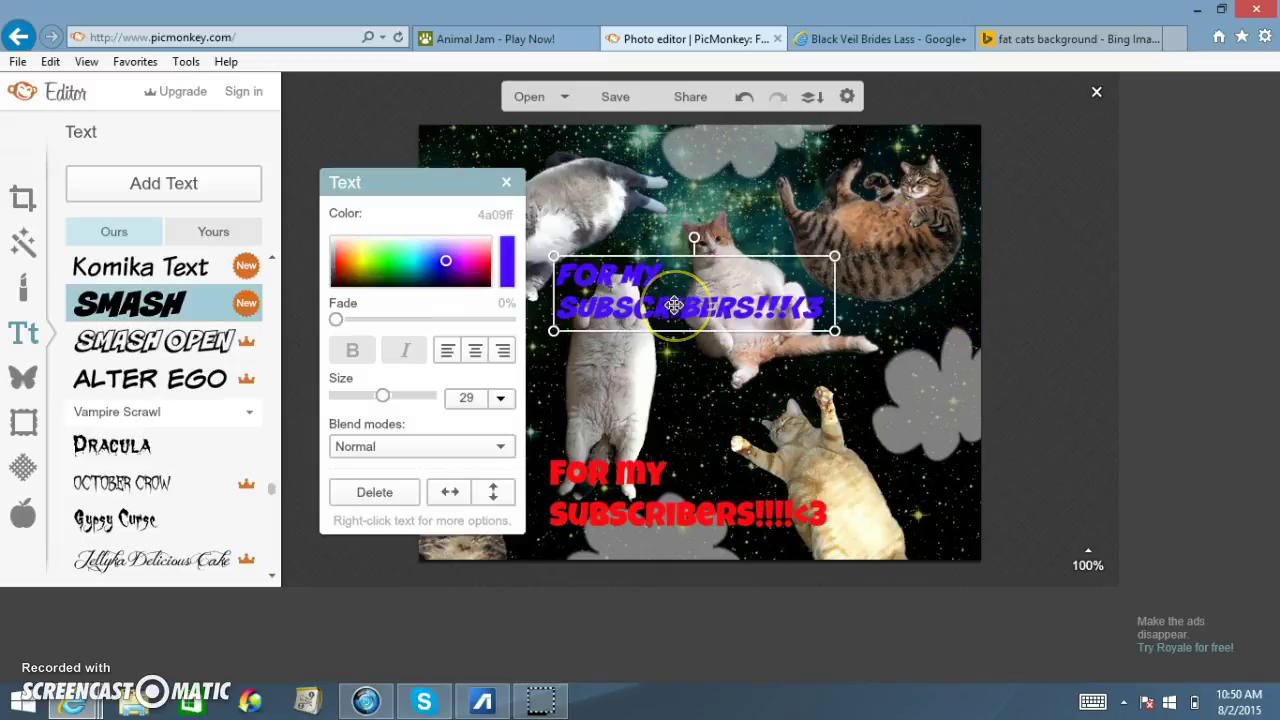
{"action": "left_click_drag", "start_coordinate": [674, 305], "coordinate": [714, 371]}
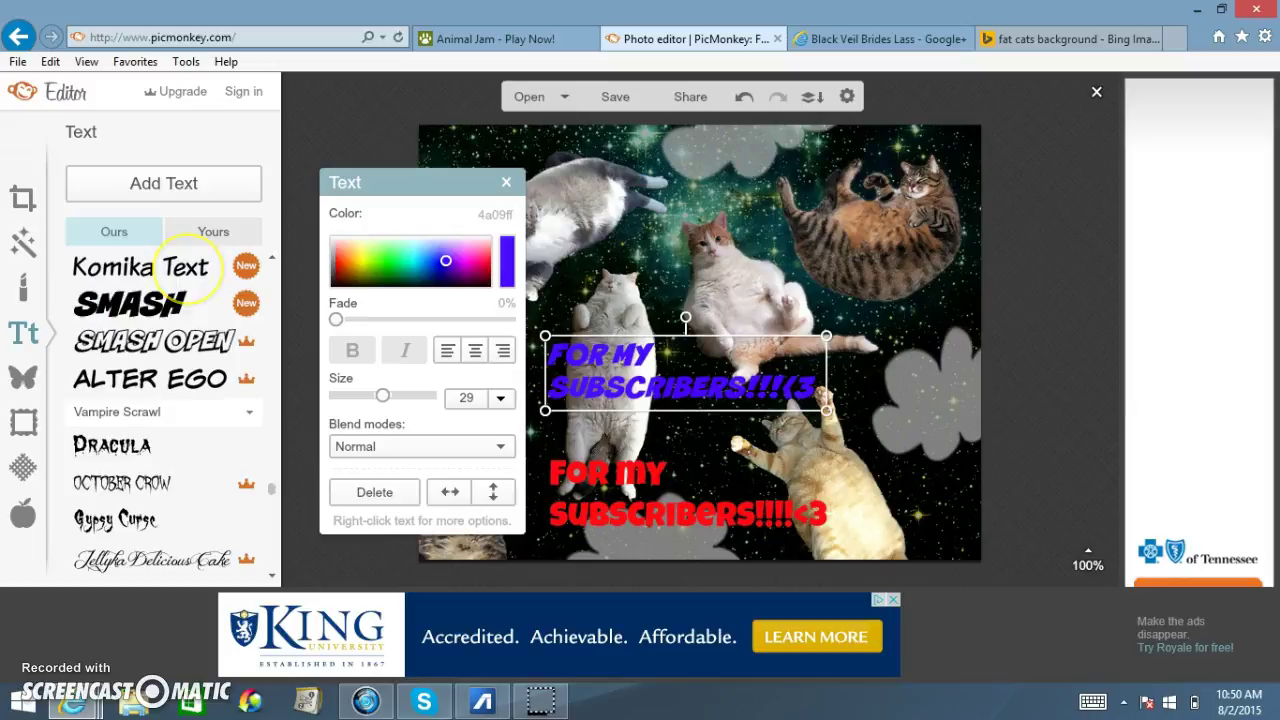
{"action": "left_click", "coordinate": [212, 265]}
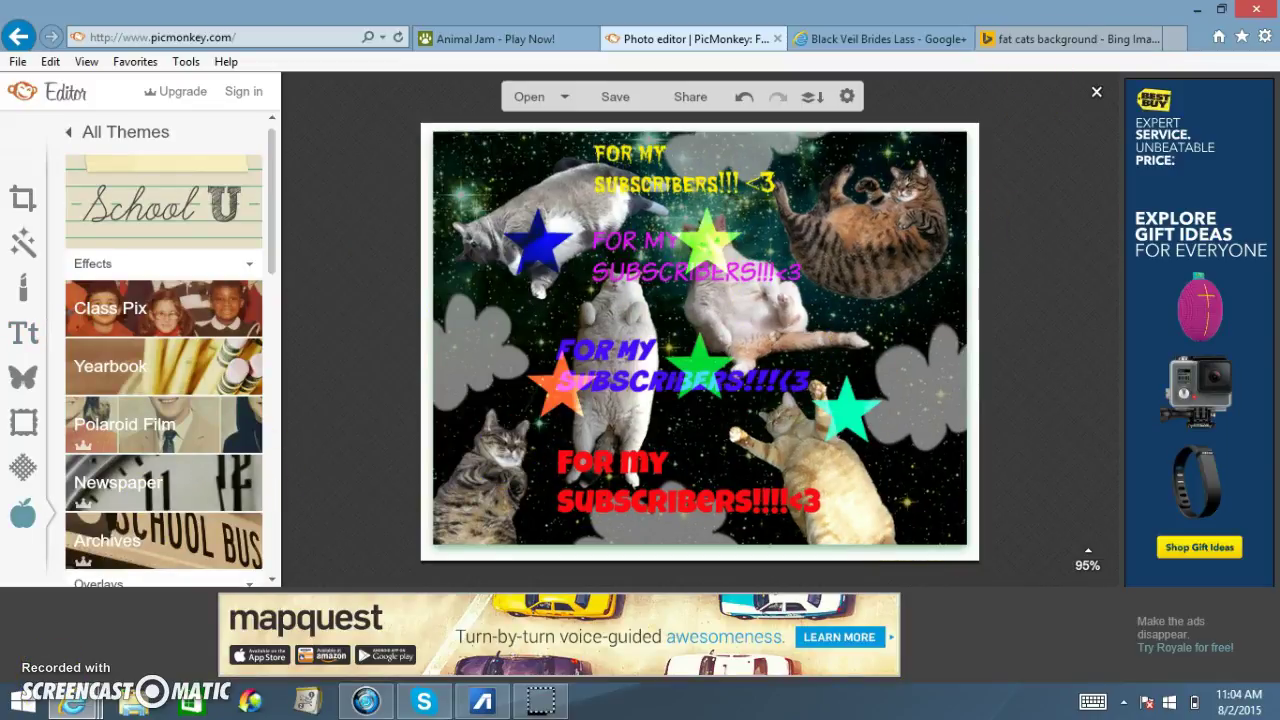
Check the original space cats image in Bing, return to PicMonkey and open the save options for the finished picture
{"action": "left_click", "coordinate": [1068, 40]}
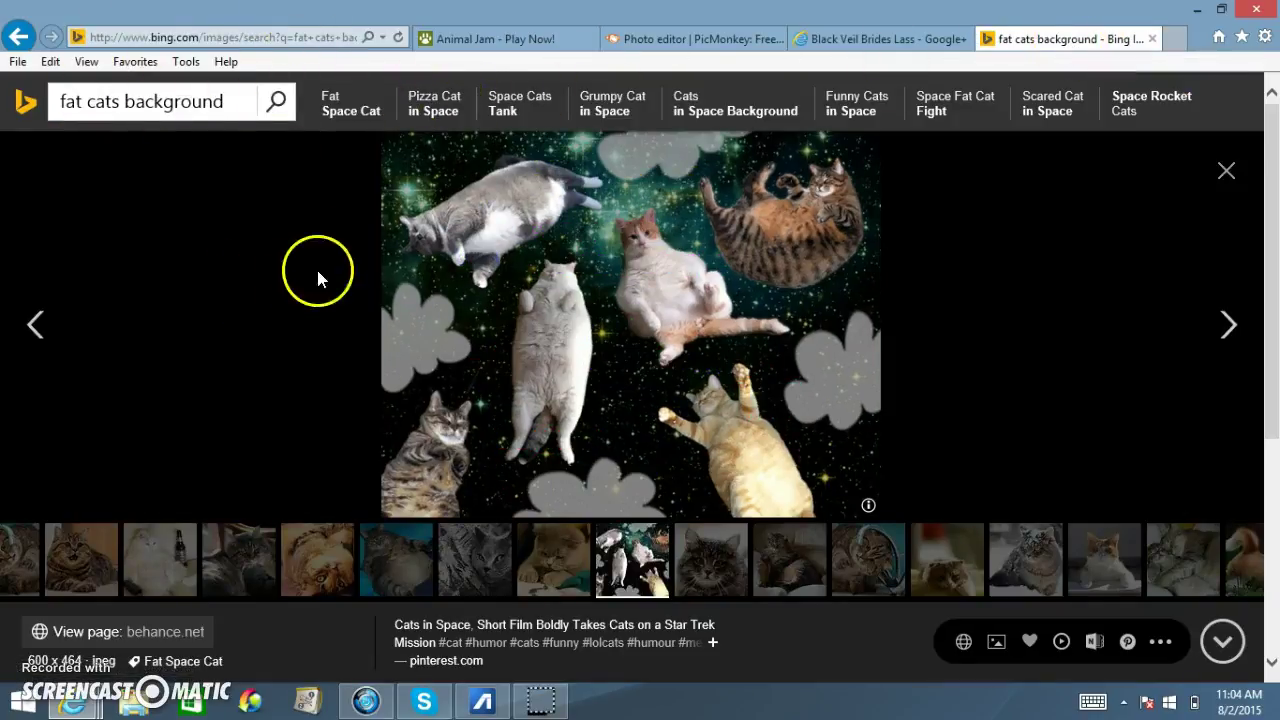
{"action": "left_click", "coordinate": [724, 37]}
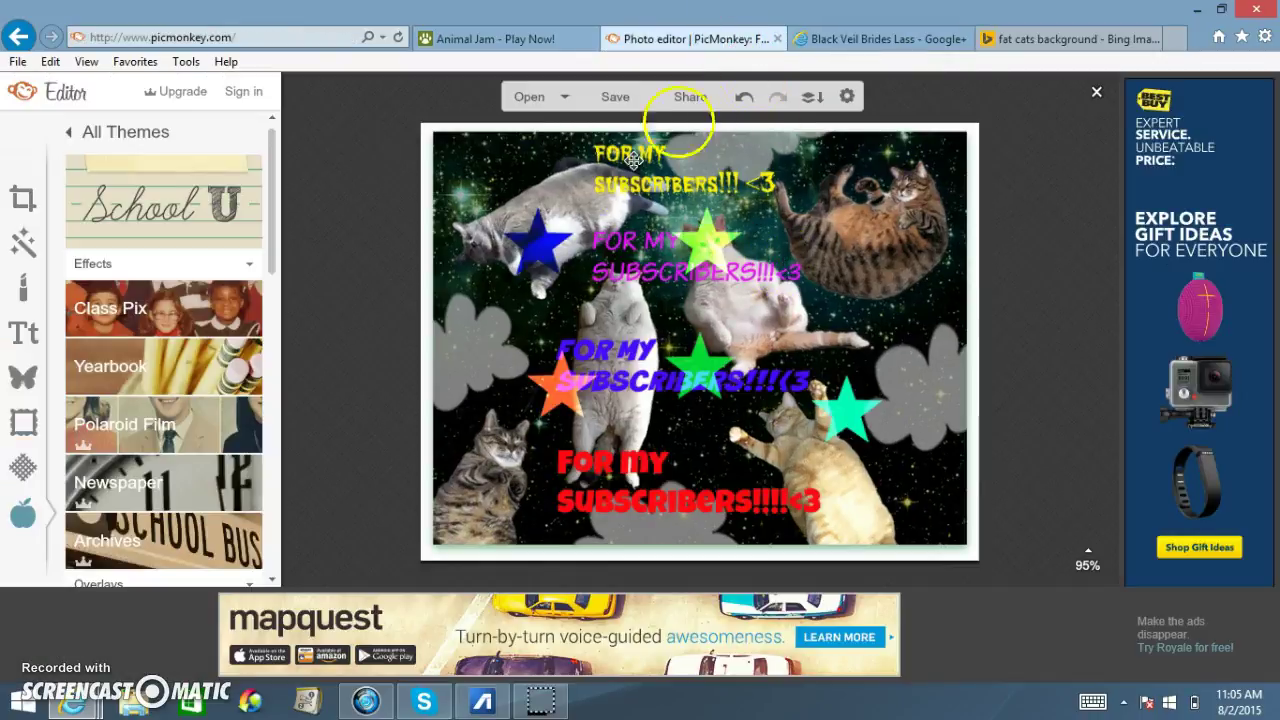
{"action": "left_click", "coordinate": [615, 97]}
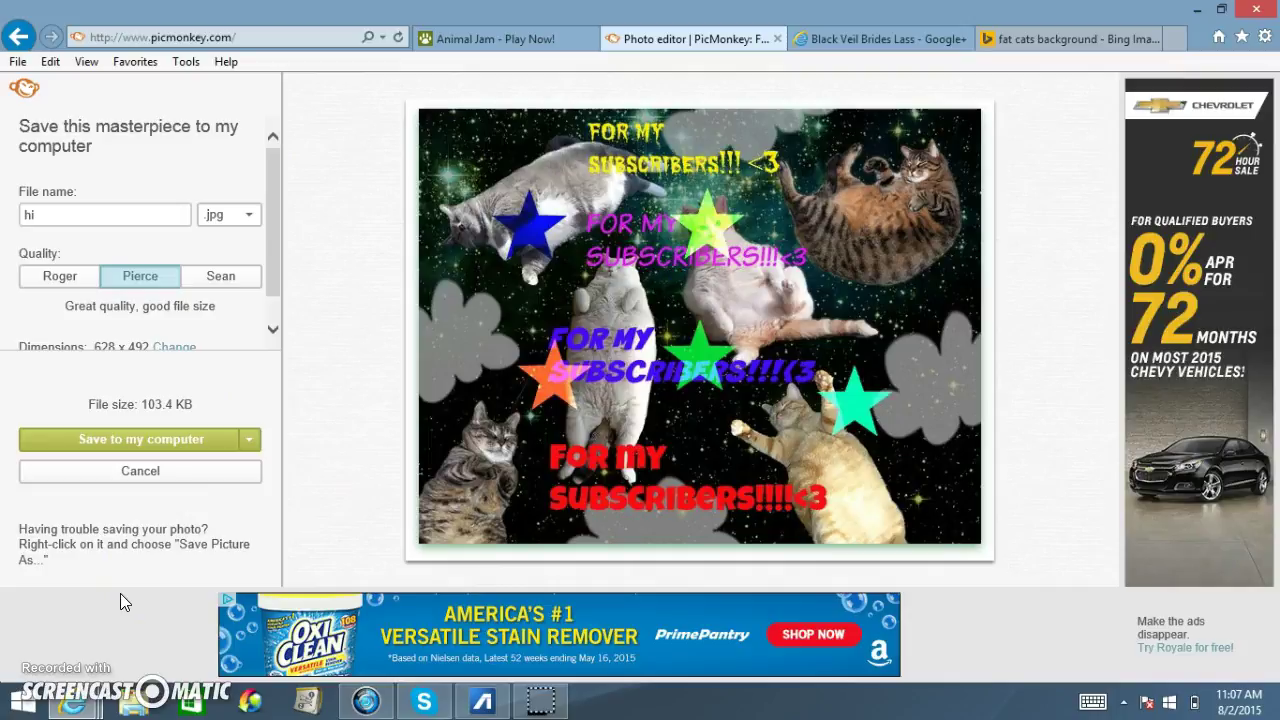
Switch to Animal Jam, decline the Bowling invitation and dismiss the announcement for otters
{"action": "left_click", "coordinate": [486, 45]}
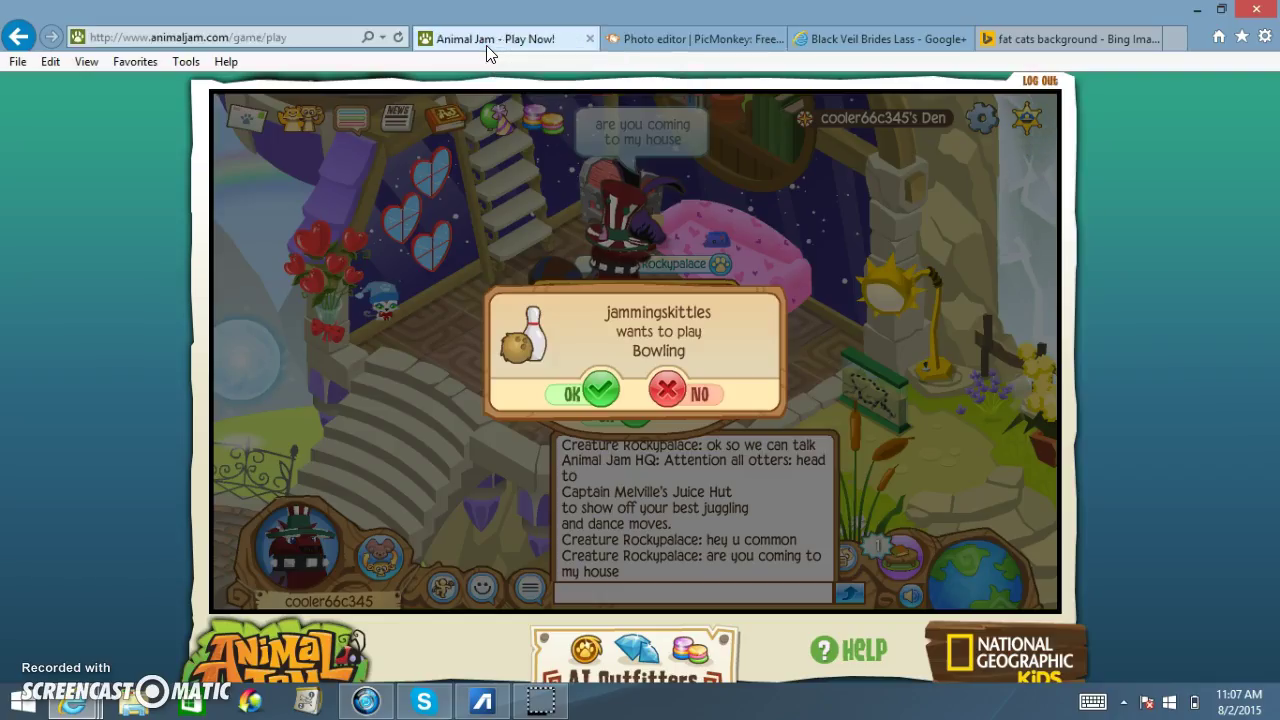
{"action": "left_click", "coordinate": [686, 390]}
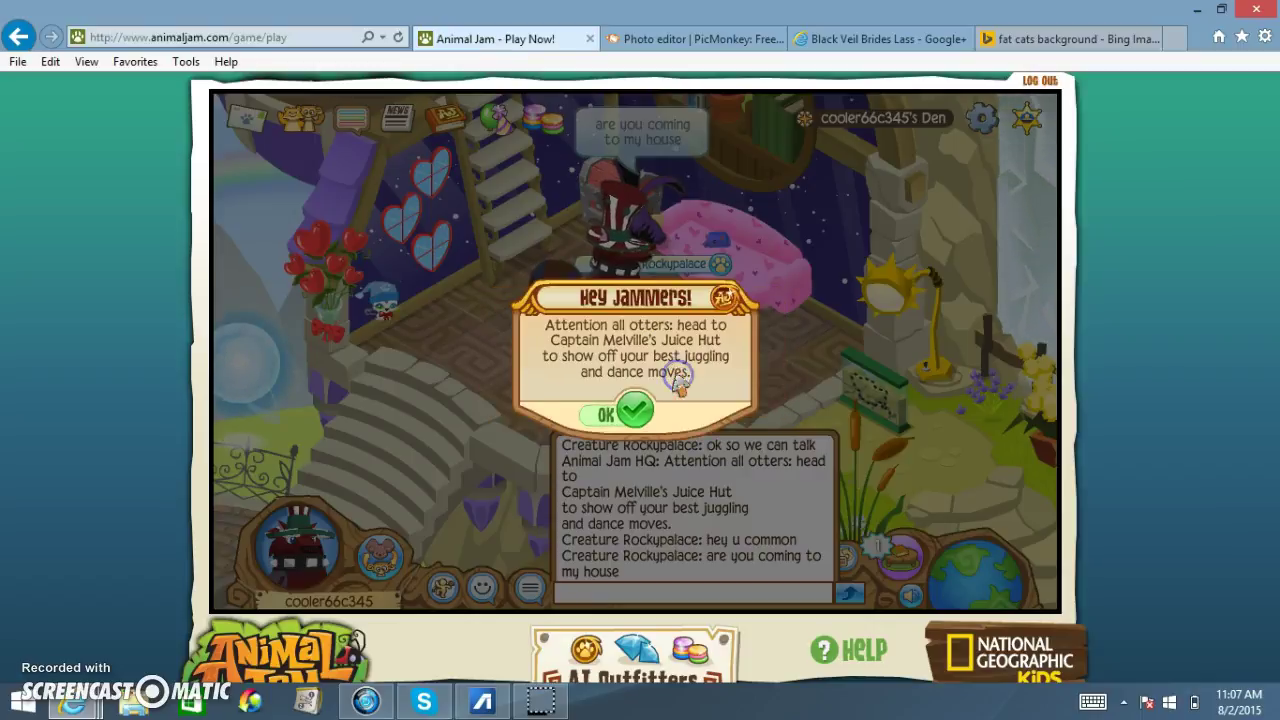
{"action": "left_click", "coordinate": [629, 412]}
Send the reply "One second" in the Animal Jam chat
{"action": "left_click", "coordinate": [769, 586]}
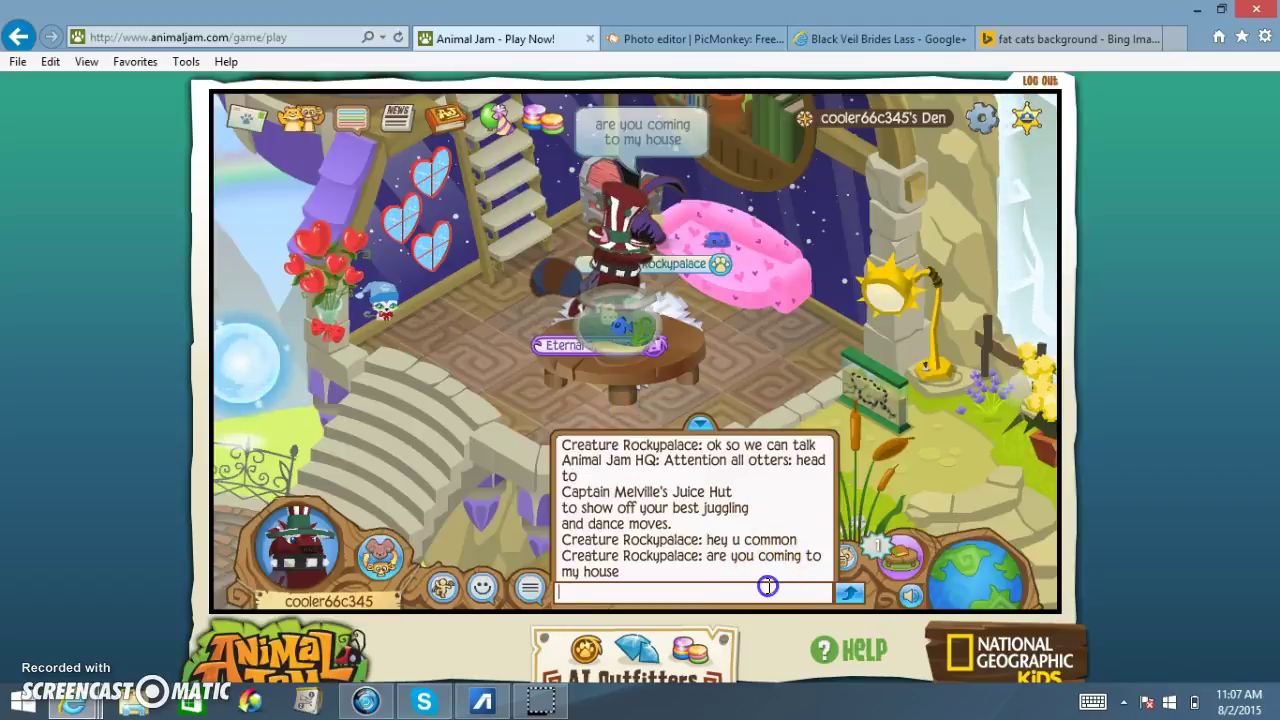
{"action": "type", "text": "One sec"}
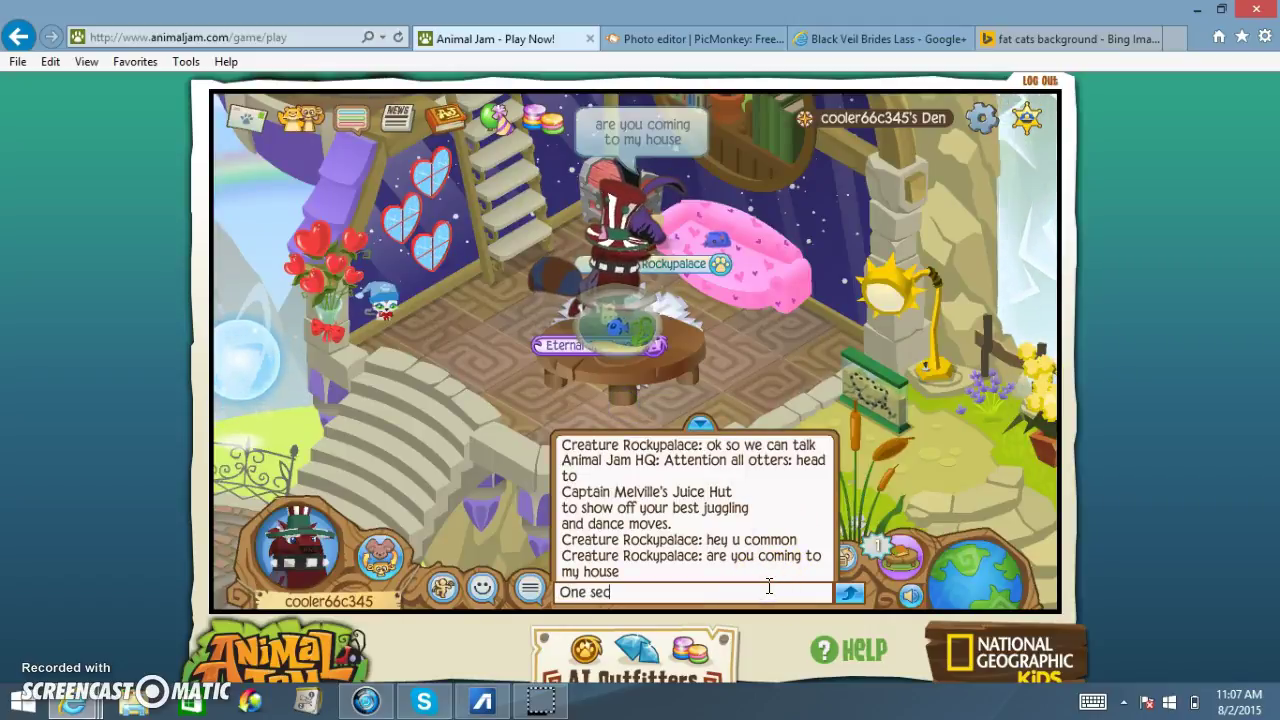
{"action": "key", "text": "Return"}
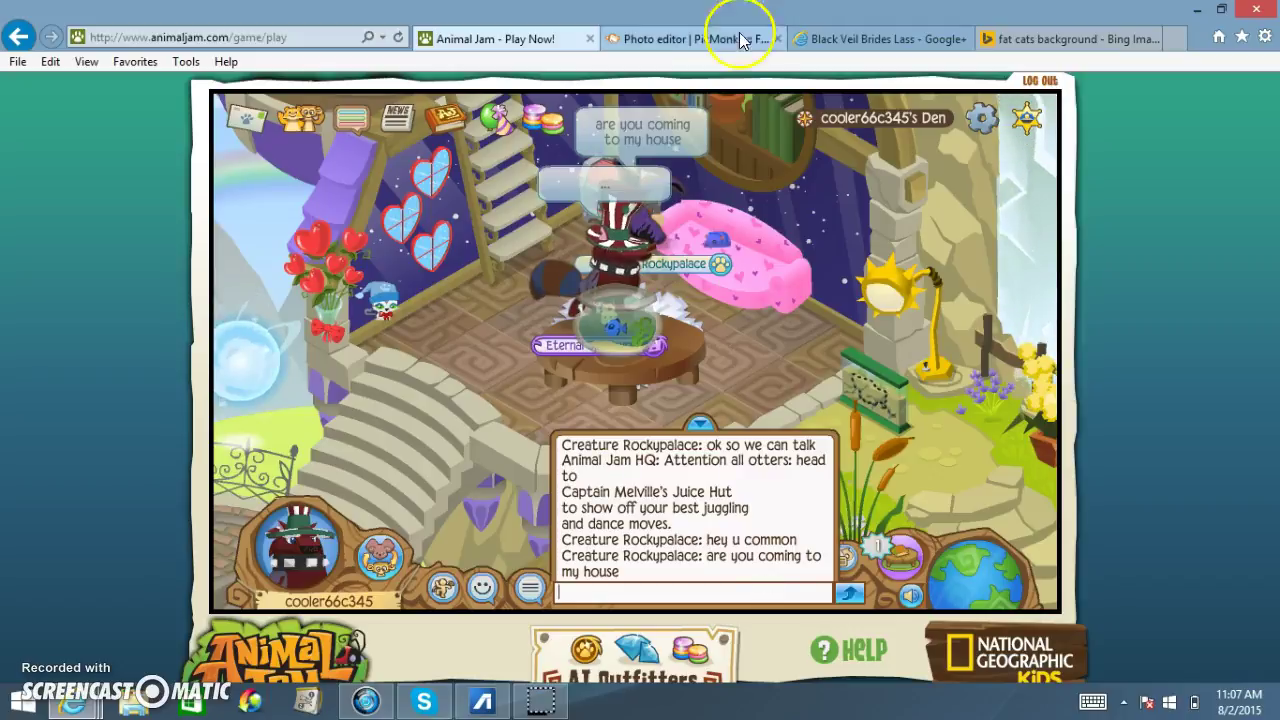
Look over the open PicMonkey and Animal Jam pages and the Google+ profile with its earlier PicMonkey photo post
{"action": "left_click", "coordinate": [687, 40]}
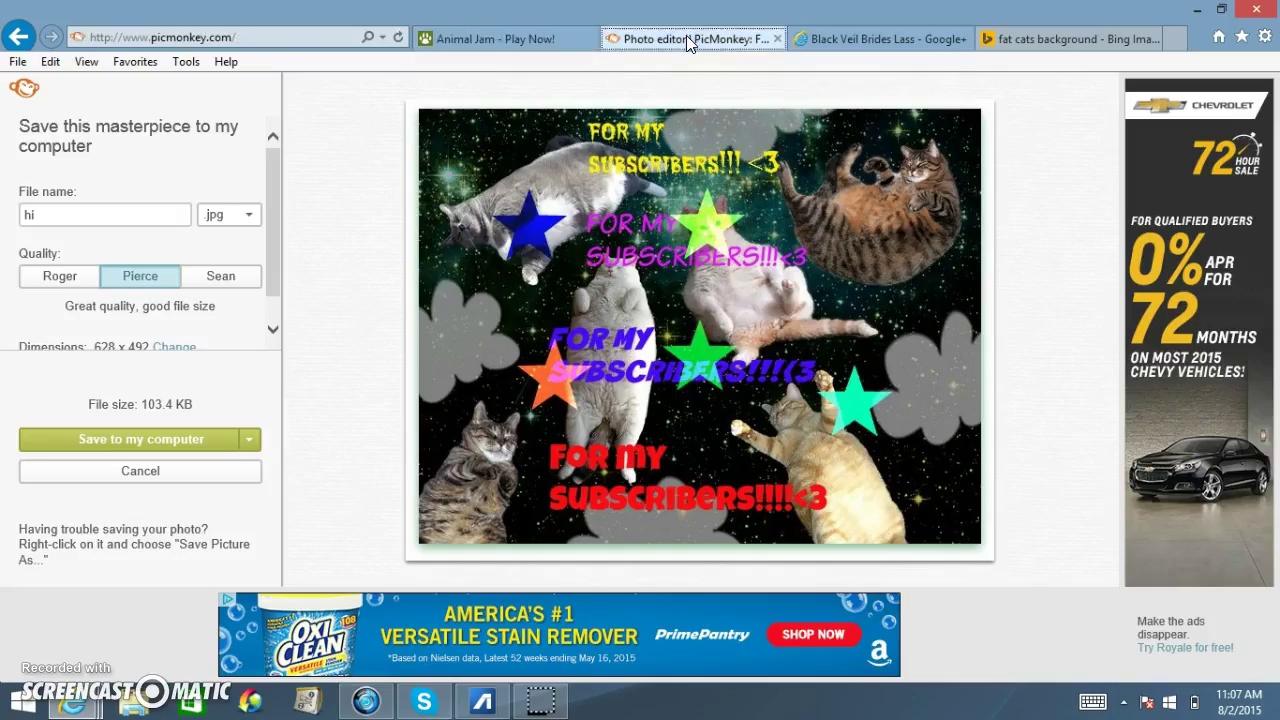
{"action": "left_click", "coordinate": [911, 41]}
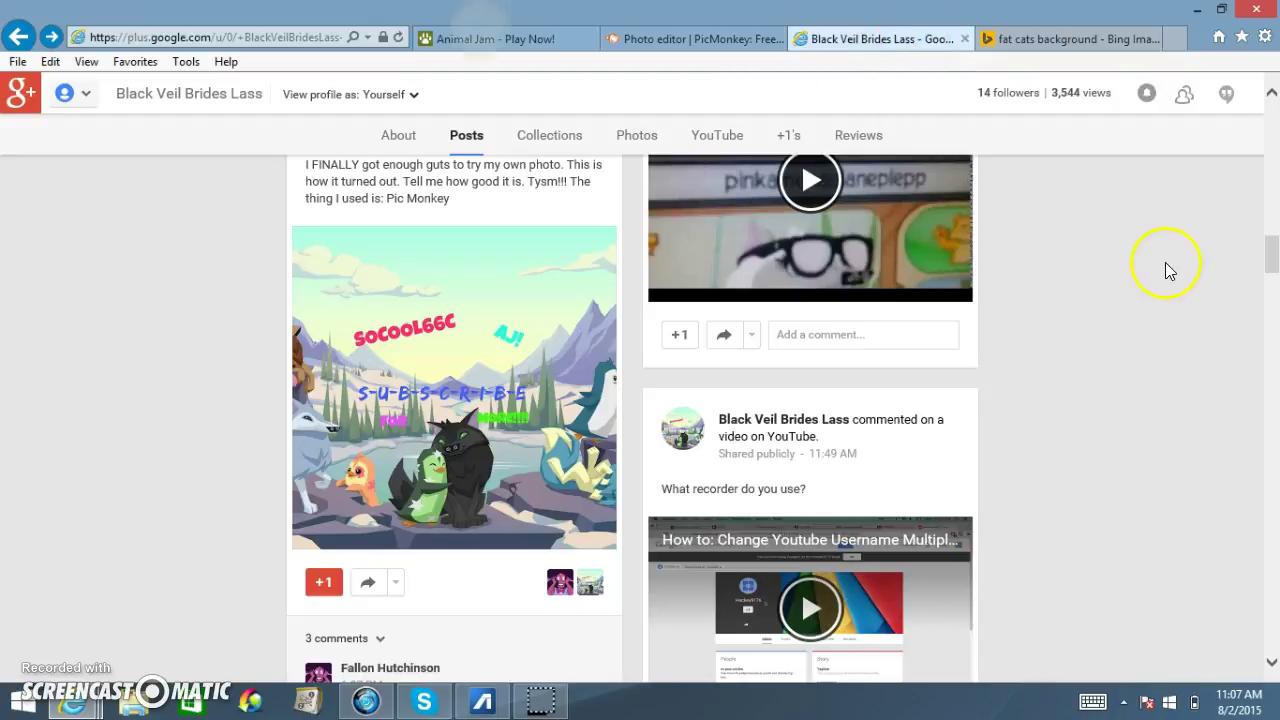
{"action": "left_click", "coordinate": [480, 38]}
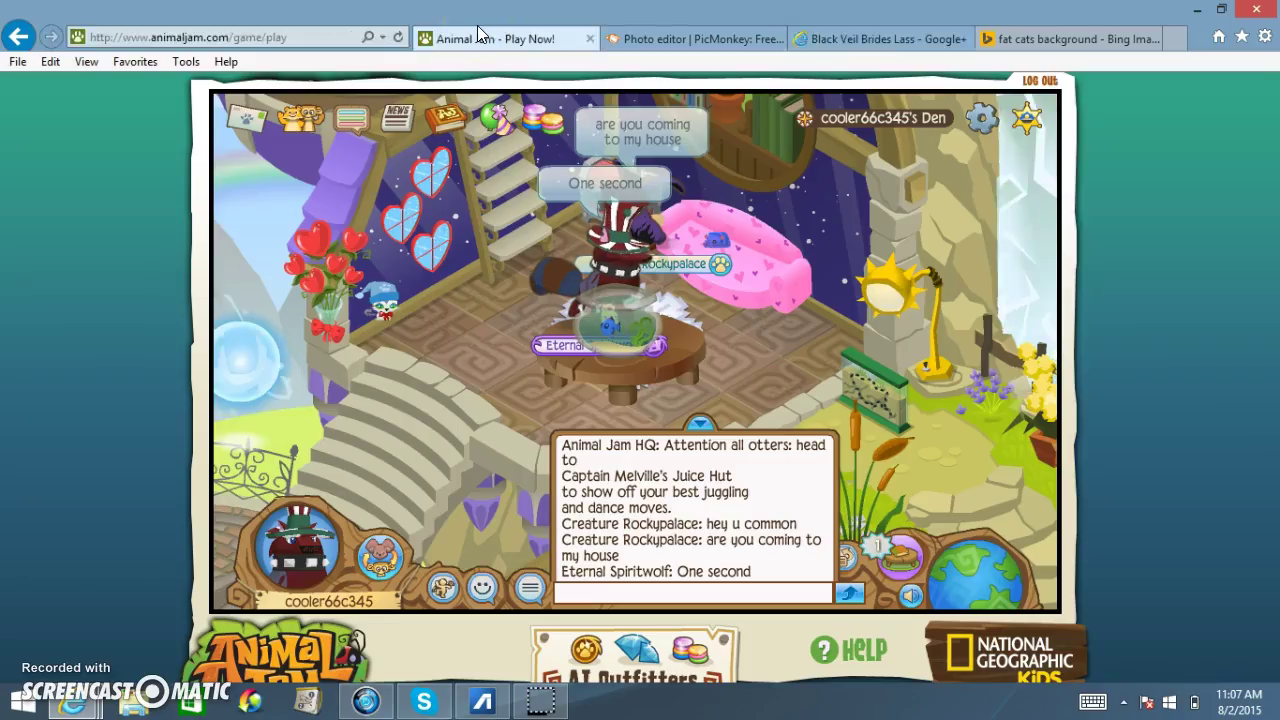
{"action": "left_click", "coordinate": [863, 36]}
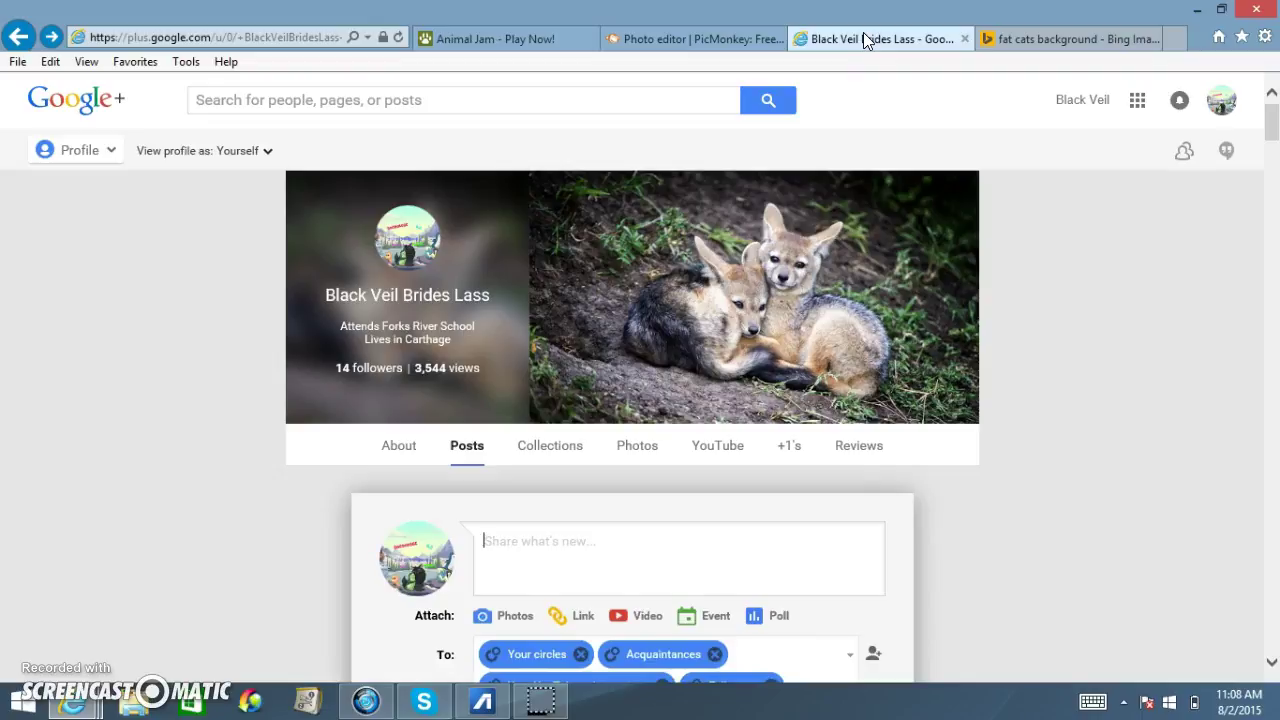
Share a Google+ post reading "Making a NEW video! heres my newest picture!" with the space cats picture to the selected circles
{"action": "type", "text": "Mak"}
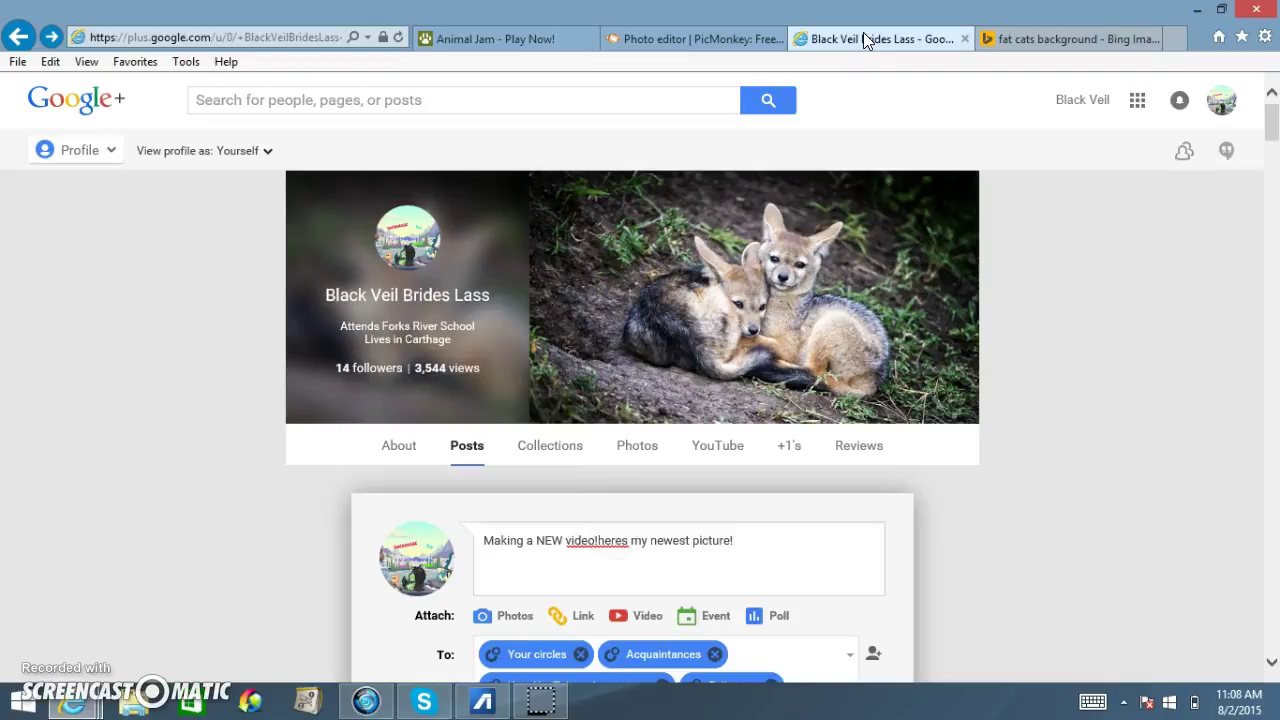
{"action": "key", "text": "shift+F10"}
{"action": "key", "text": "Escape"}
{"action": "key", "text": "shift+F10"}
{"action": "key", "text": "Escape"}
{"action": "key", "text": "shift+F10"}
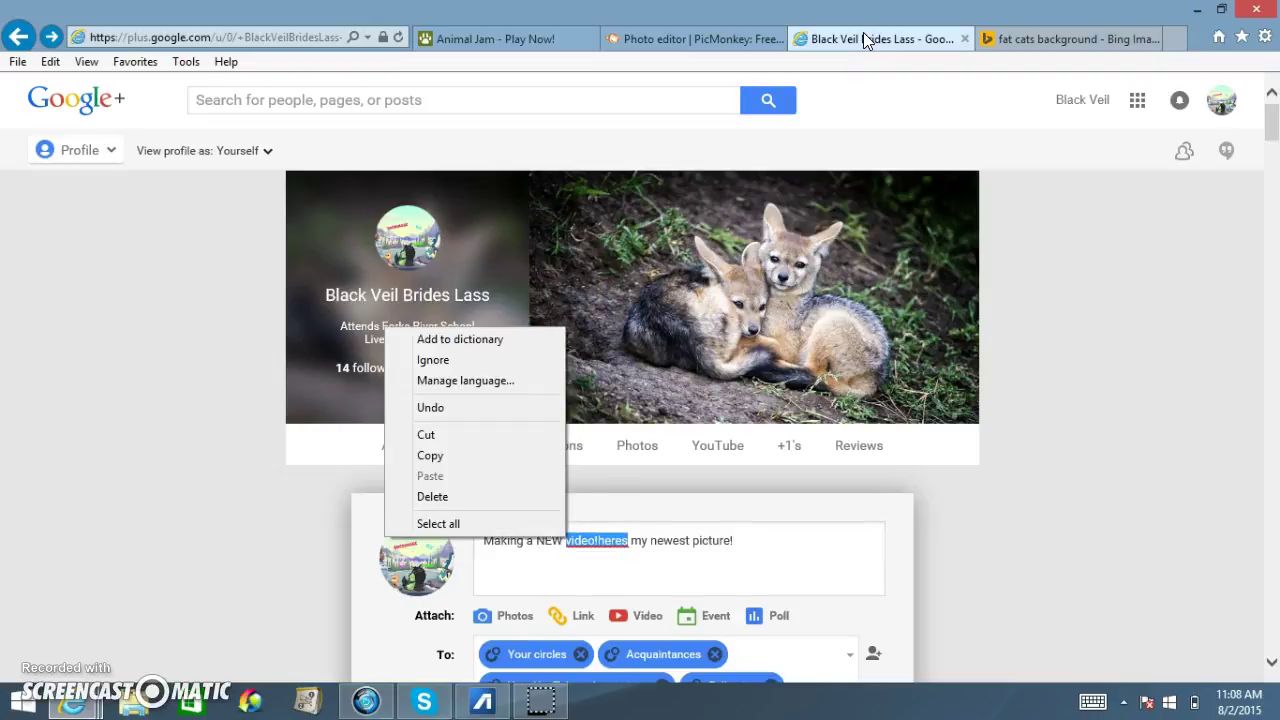
{"action": "left_click", "coordinate": [601, 546]}
{"action": "left_click", "coordinate": [600, 540]}
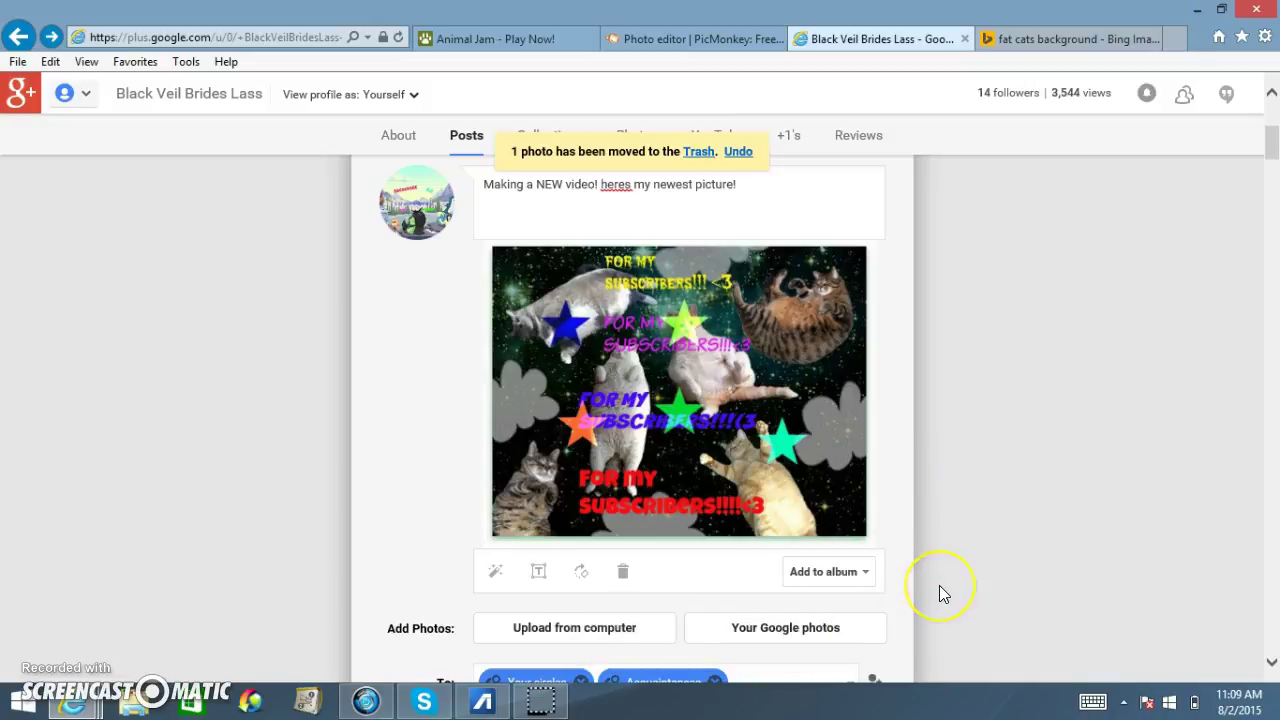
{"action": "scroll", "coordinate": [939, 593], "scroll_direction": "down", "scroll_amount": 3}
{"action": "key", "text": "ctrl+Return"}
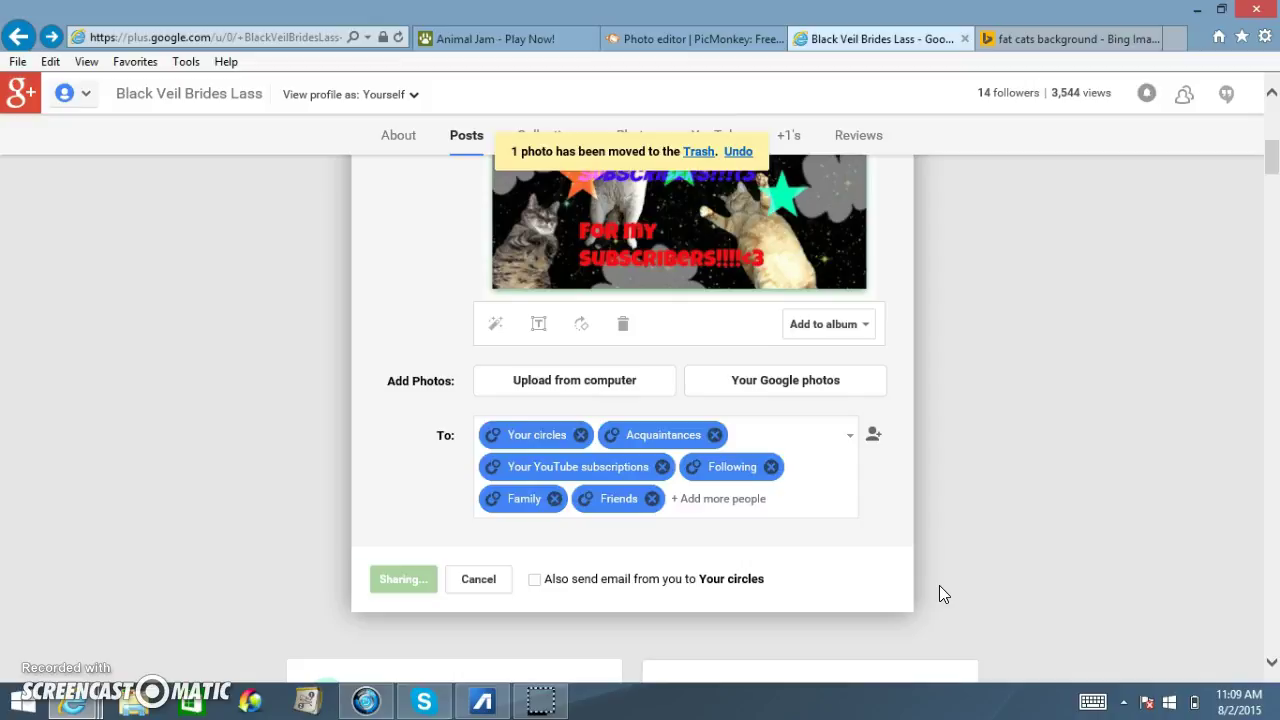
Switch to Animal Jam and send the chat message "I can come now will have t get off soon."
{"action": "left_click", "coordinate": [477, 40]}
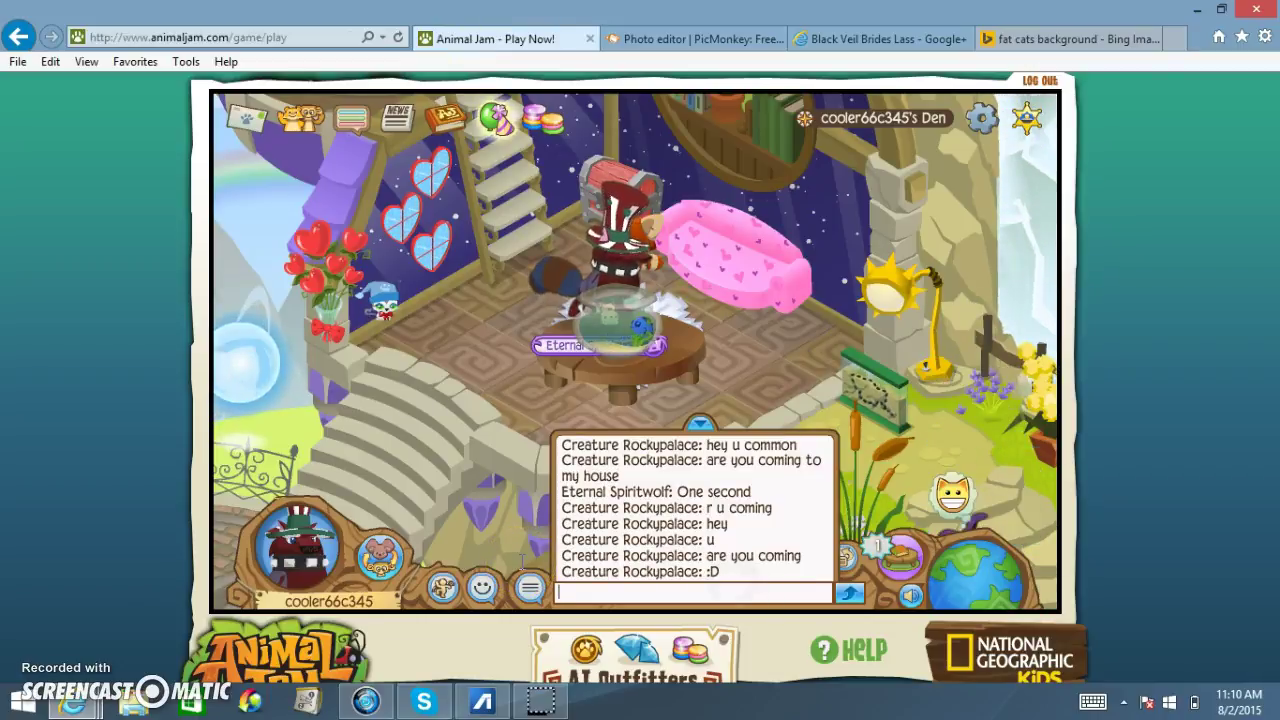
{"action": "left_click", "coordinate": [537, 578]}
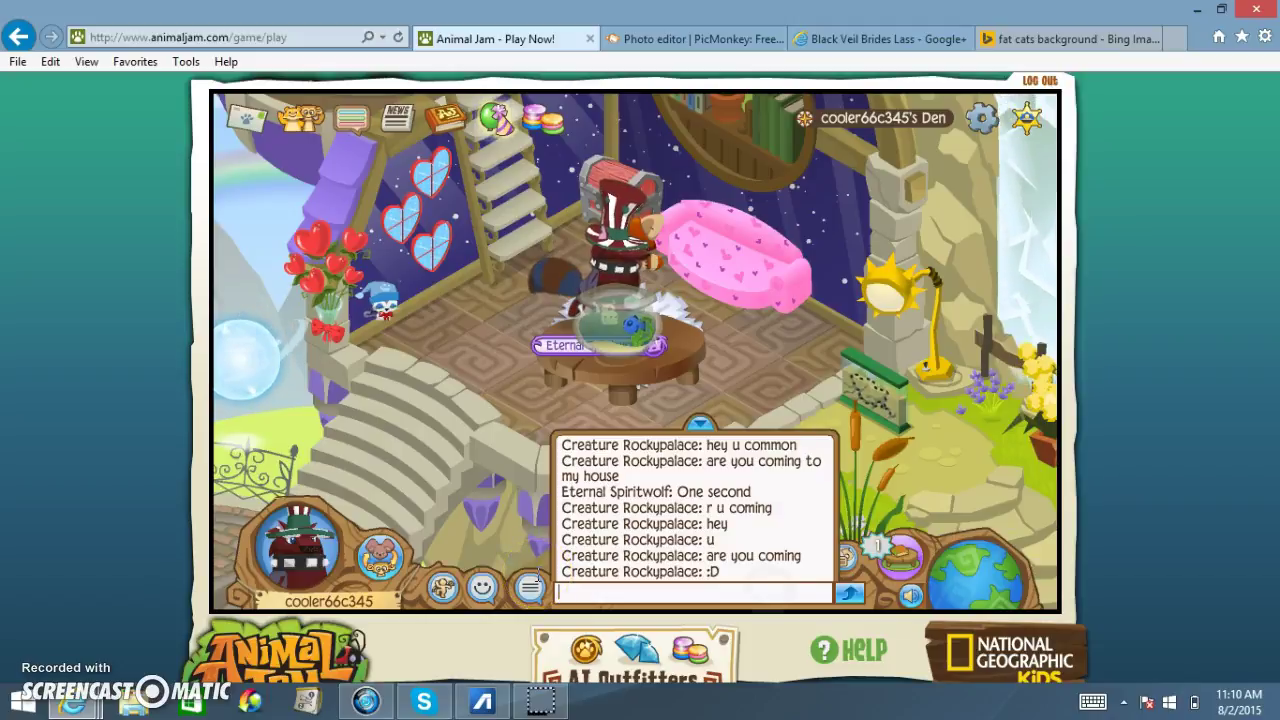
{"action": "left_click", "coordinate": [557, 572]}
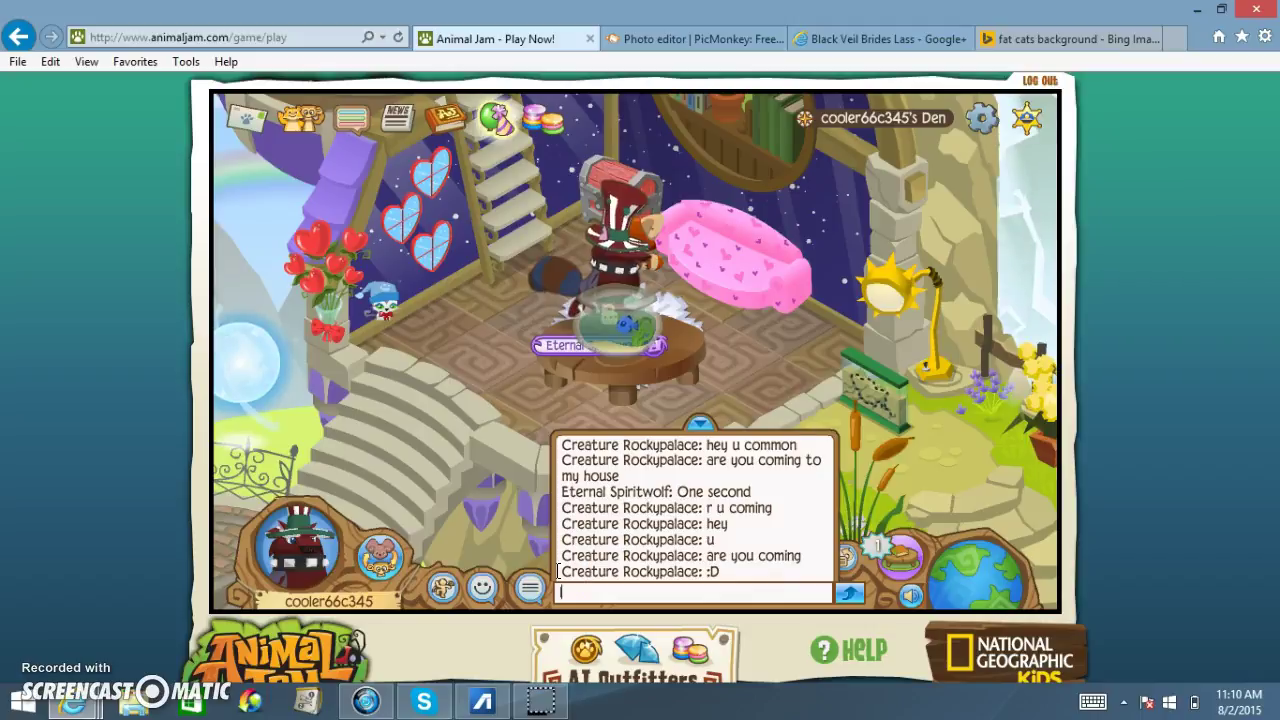
{"action": "type", "text": "can co"}
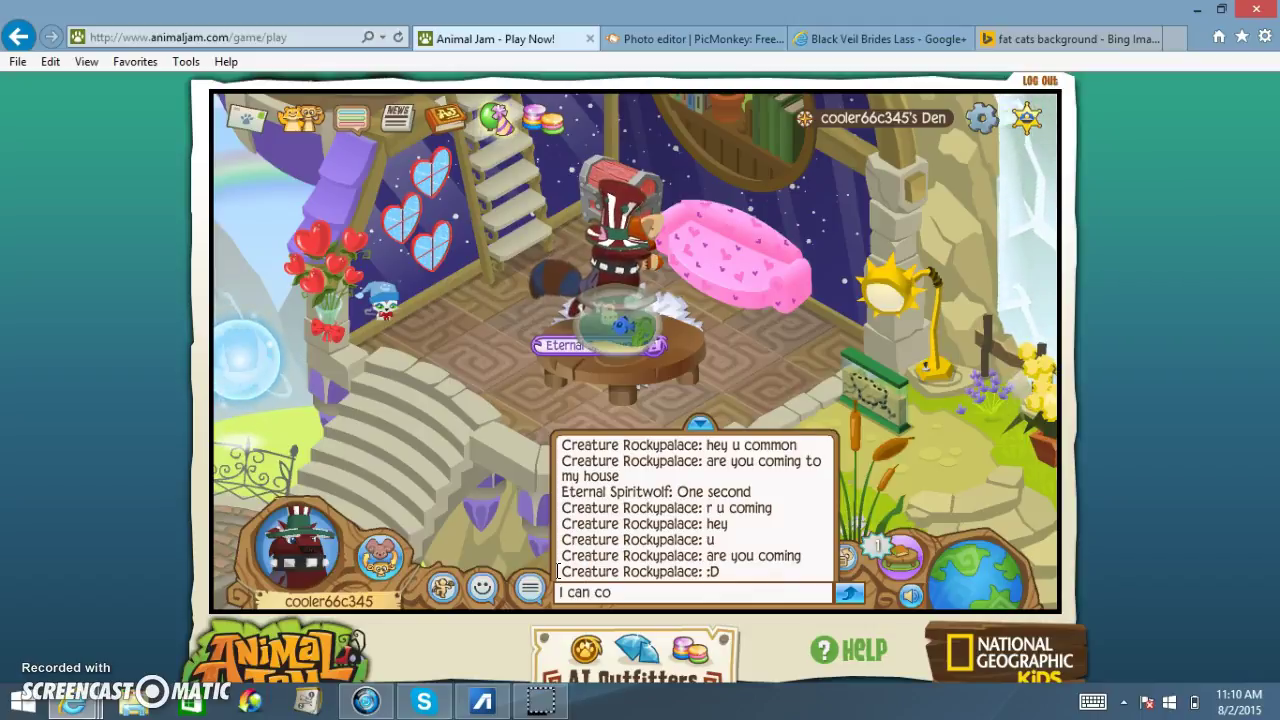
{"action": "type", "text": "me now will have t"}
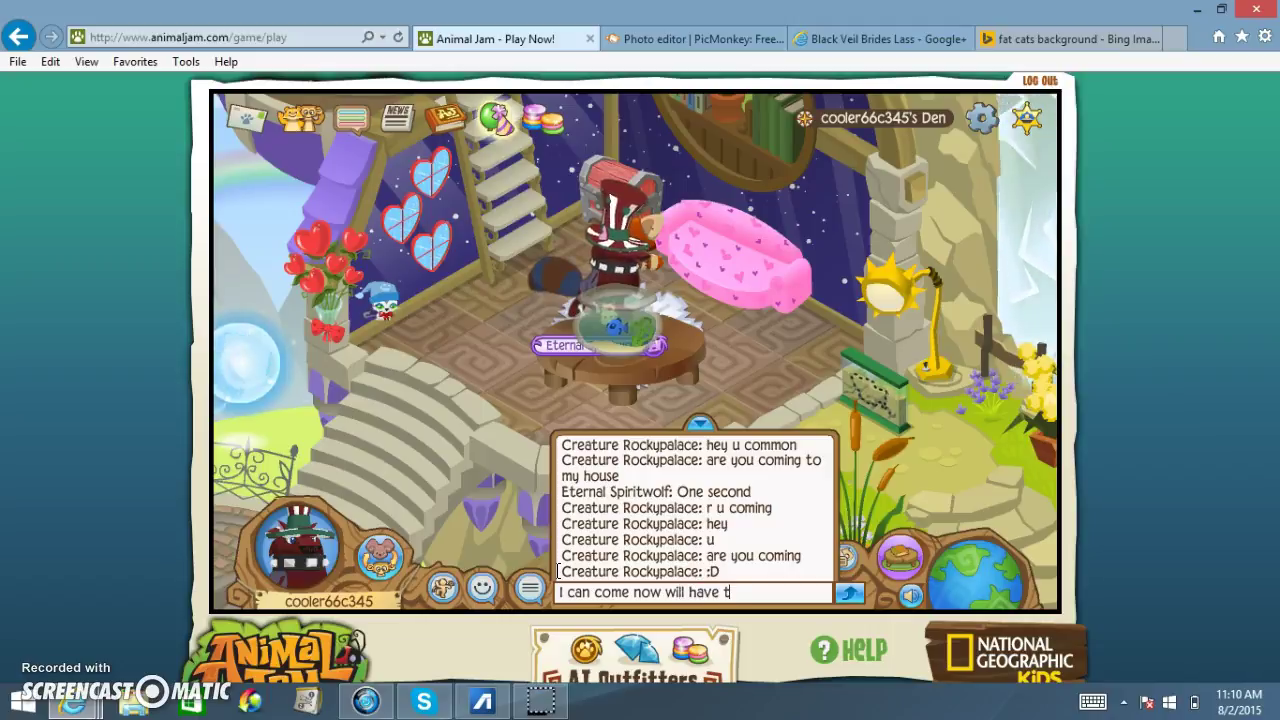
{"action": "type", "text": " get off soon!"}
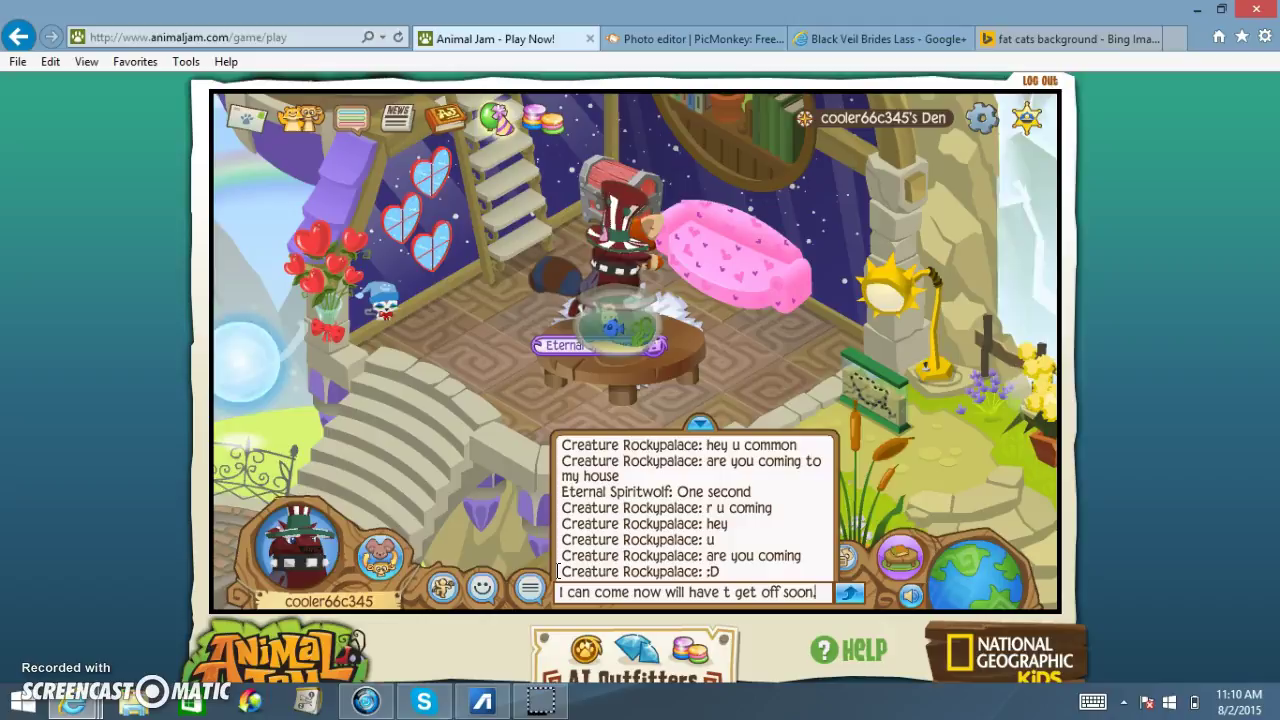
{"action": "key", "text": "Return"}
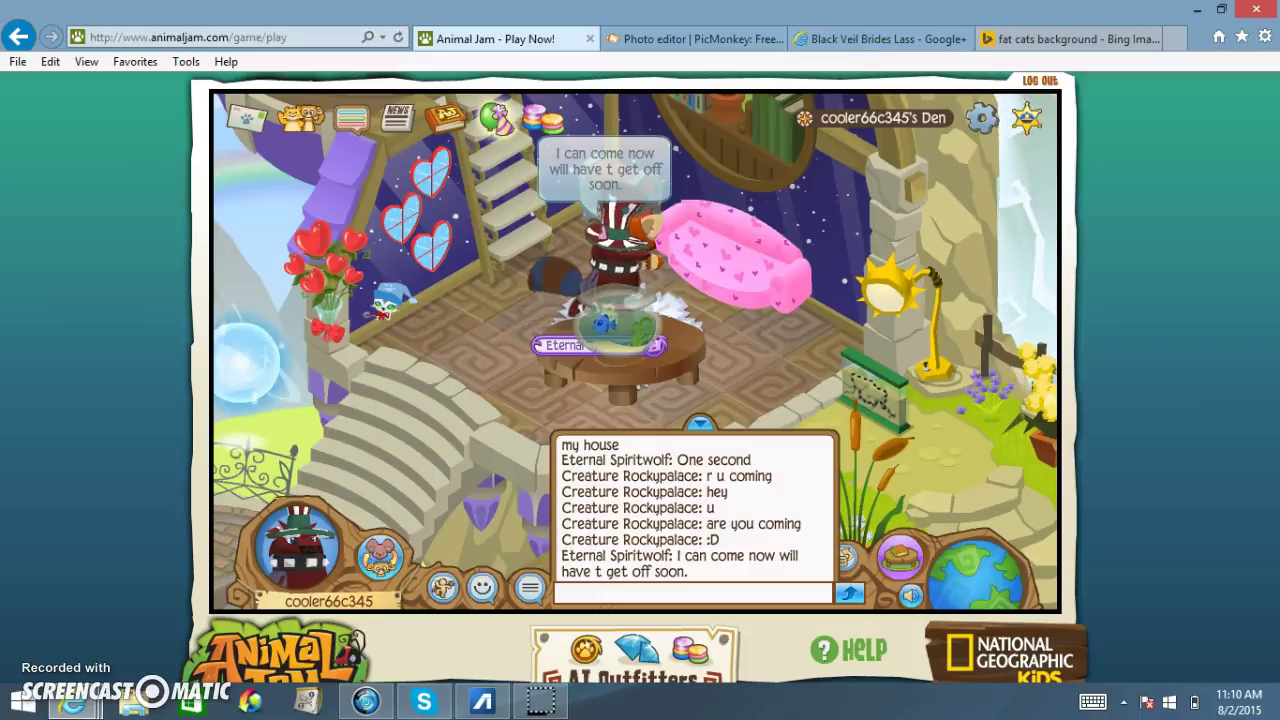
Return to the Google+ profile and look over the newly shared space cats post and the older posts below it
{"action": "left_click", "coordinate": [857, 38]}
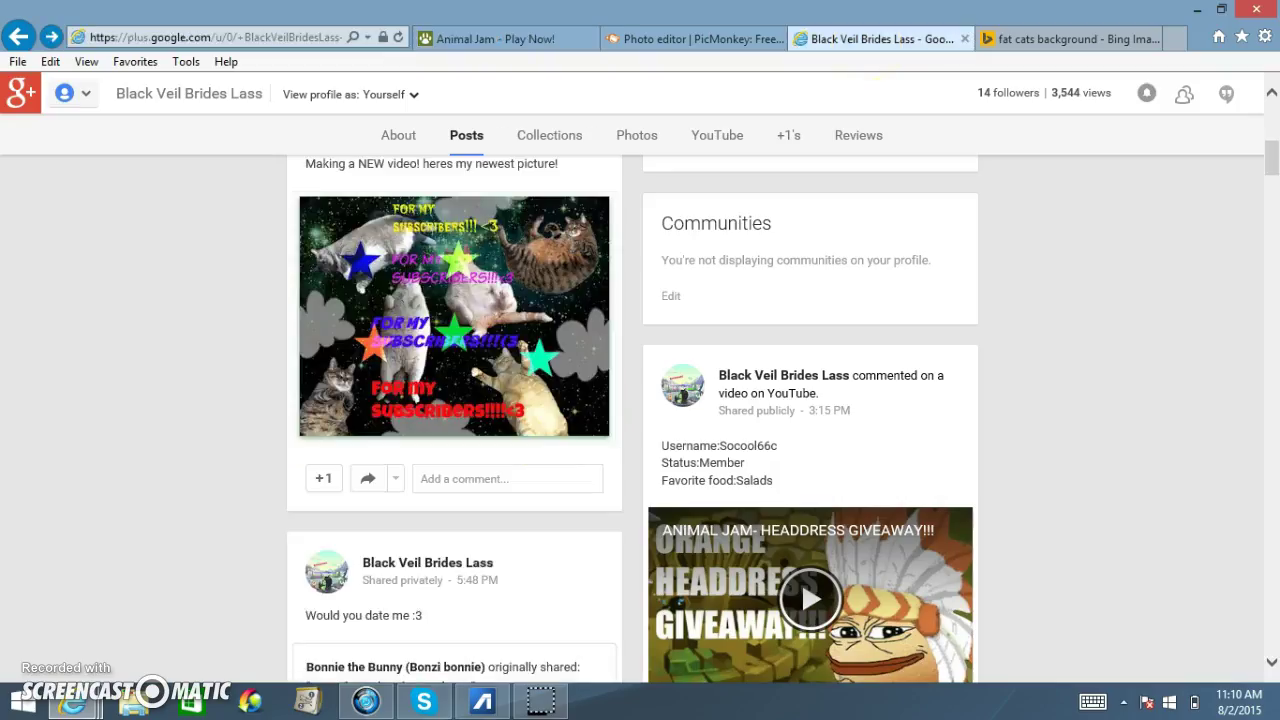
{"action": "scroll", "coordinate": [801, 581], "scroll_direction": "up", "scroll_amount": 1}
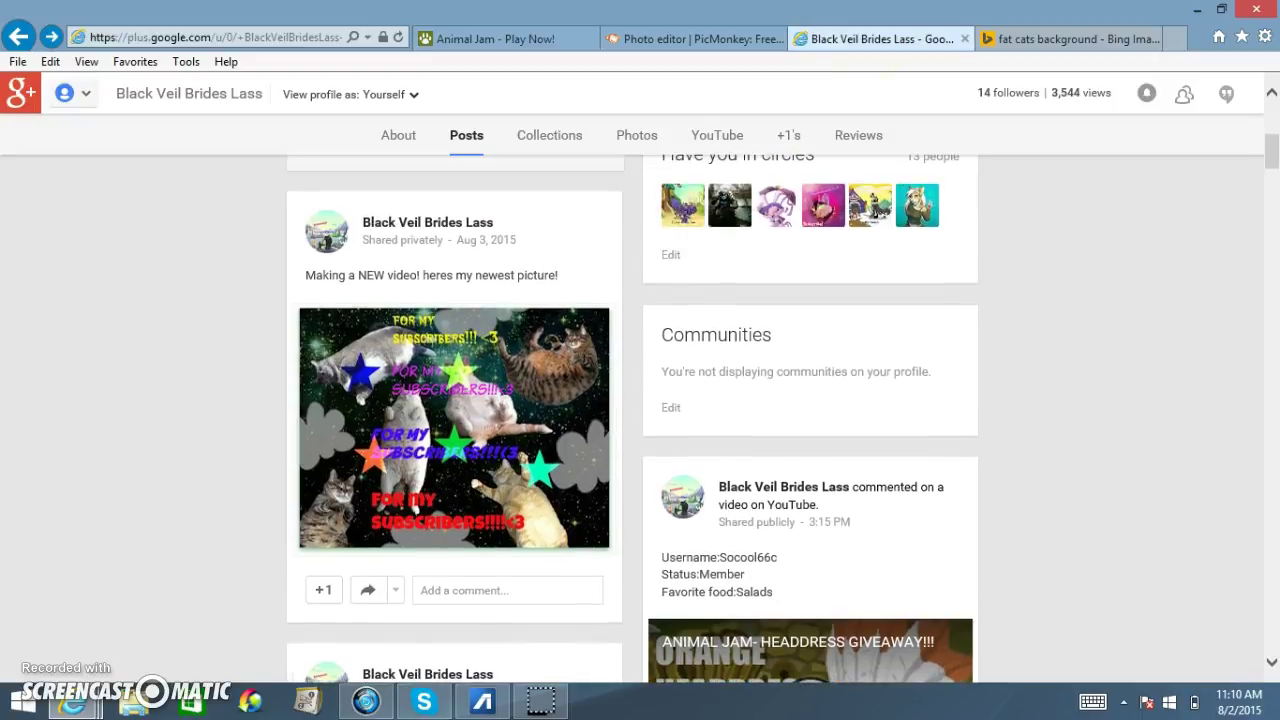
{"action": "scroll", "coordinate": [632, 420], "scroll_direction": "up", "scroll_amount": 3}
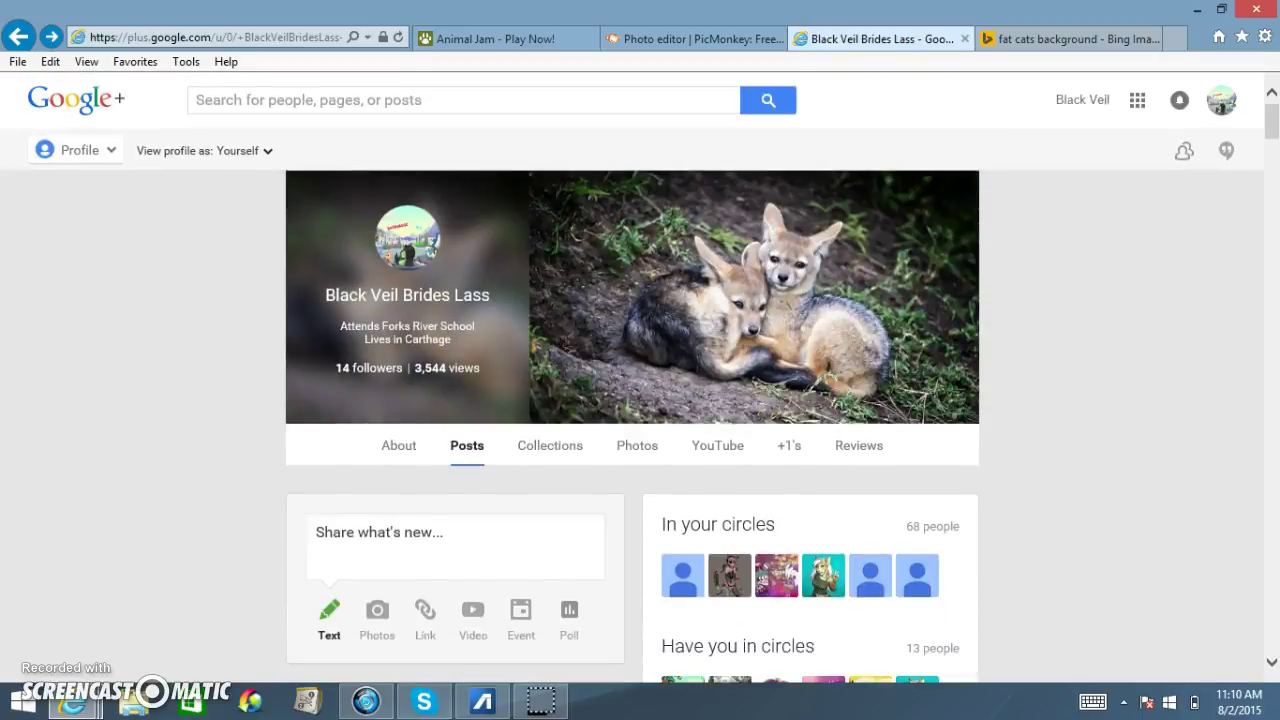
{"action": "scroll", "coordinate": [632, 420], "scroll_direction": "down", "scroll_amount": 2}
{"action": "scroll", "coordinate": [632, 420], "scroll_direction": "down", "scroll_amount": 1}
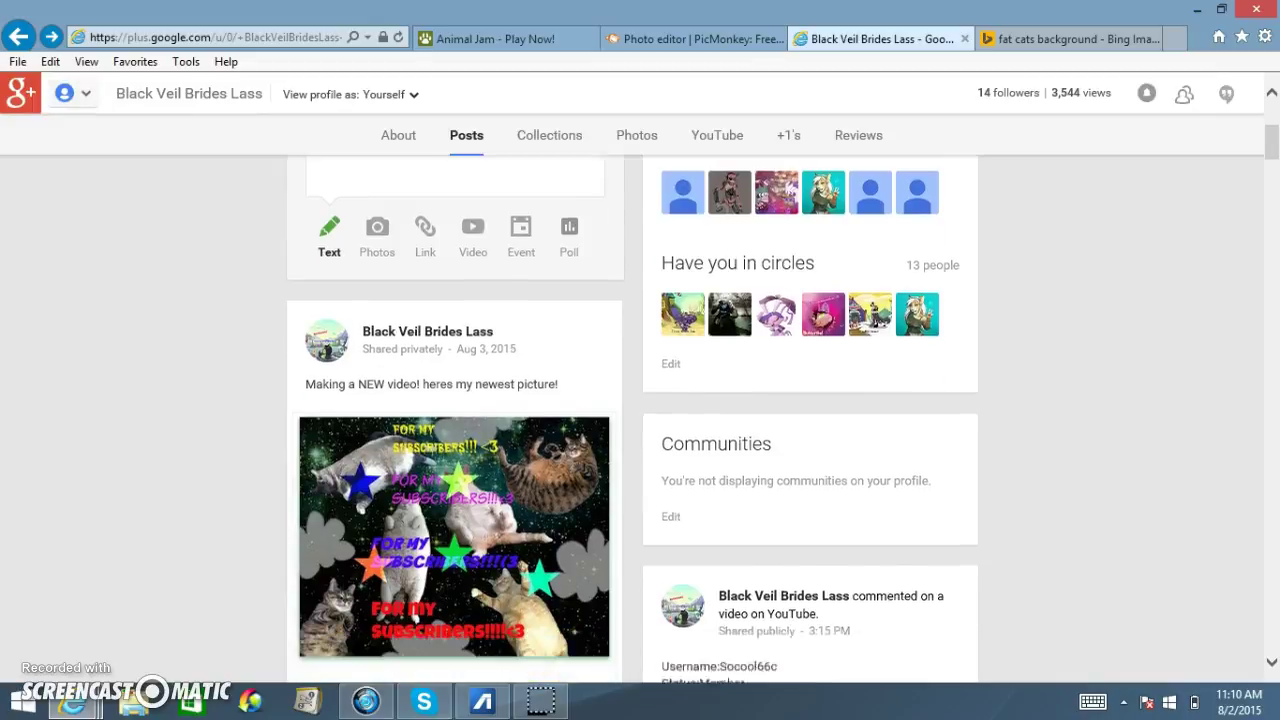
{"action": "scroll", "coordinate": [632, 420], "scroll_direction": "down", "scroll_amount": 8}
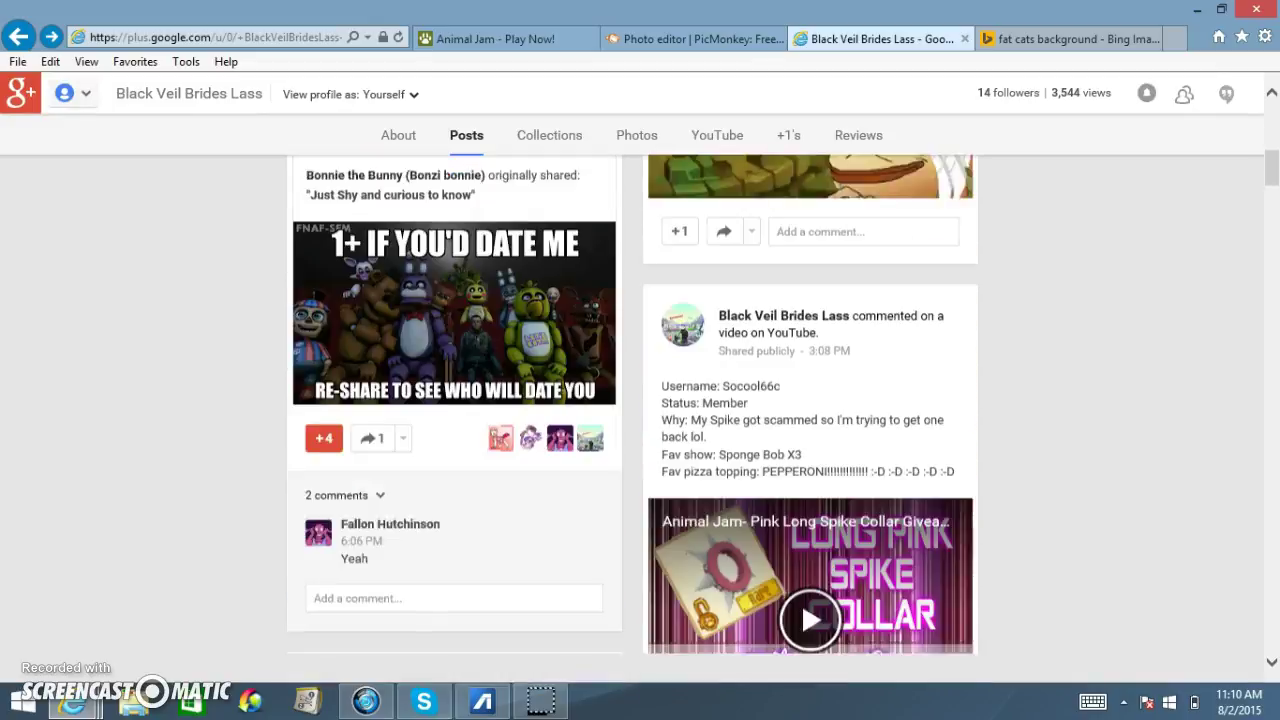
{"action": "scroll", "coordinate": [632, 420], "scroll_direction": "down", "scroll_amount": 3}
{"action": "scroll", "coordinate": [632, 420], "scroll_direction": "up", "scroll_amount": 10}
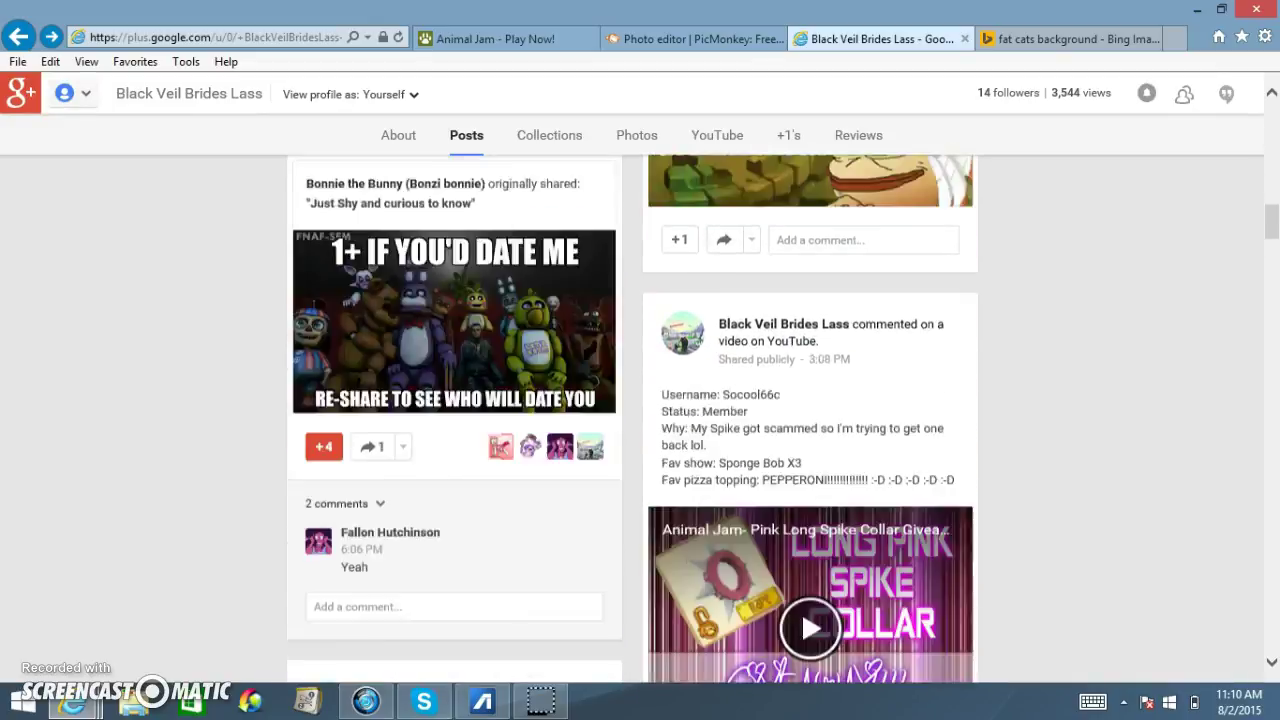
{"action": "scroll", "coordinate": [632, 420], "scroll_direction": "up", "scroll_amount": 1}
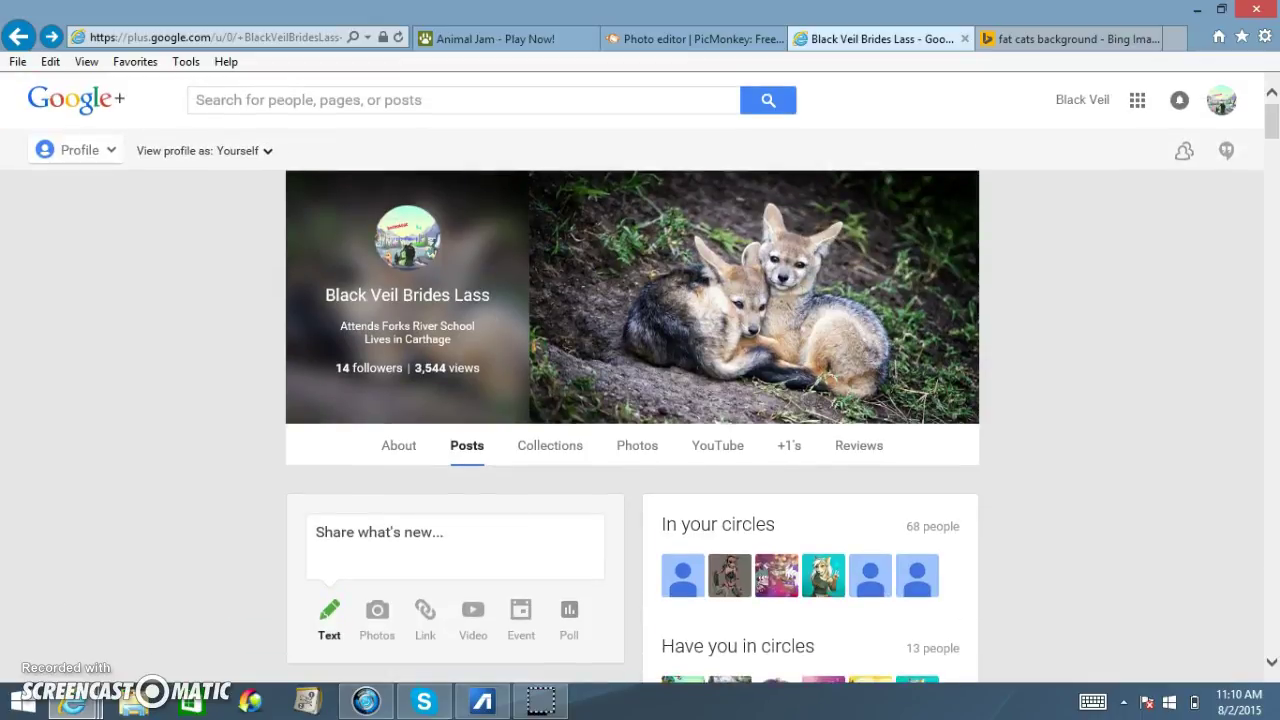
Switch back to Animal Jam and send "bye" in the chat
{"action": "left_click", "coordinate": [463, 39]}
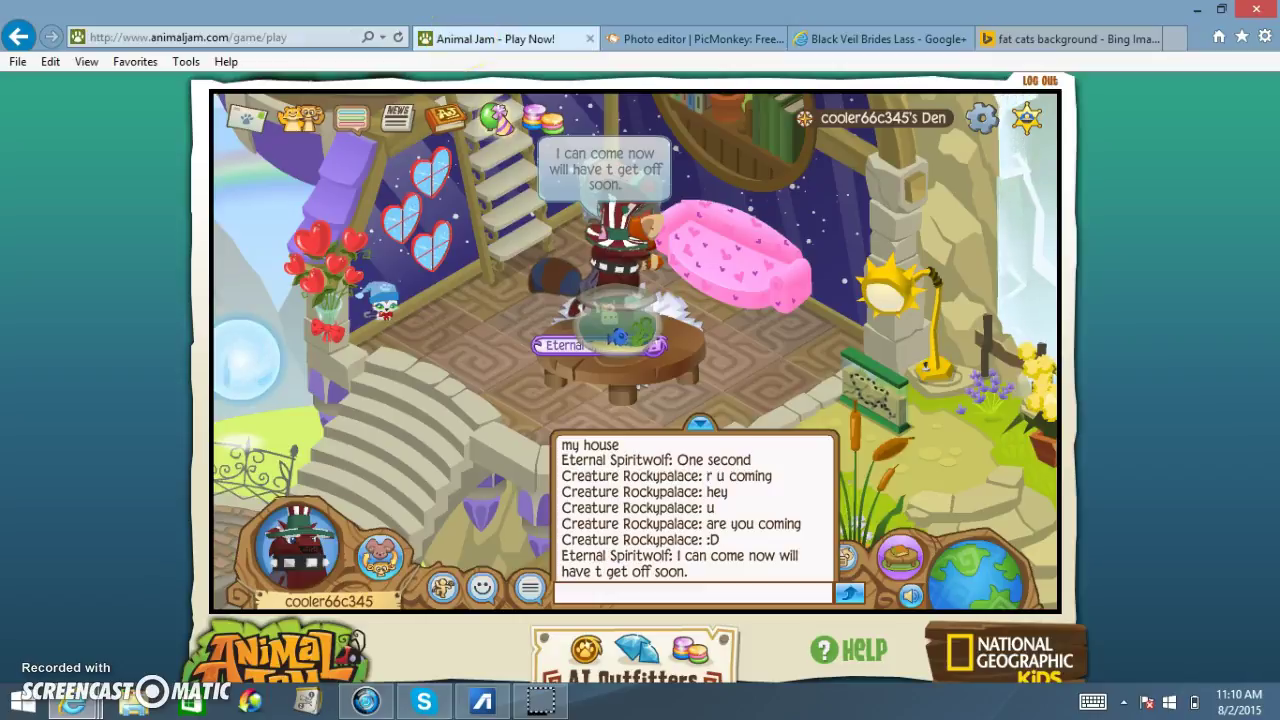
{"action": "type", "text": "bye"}
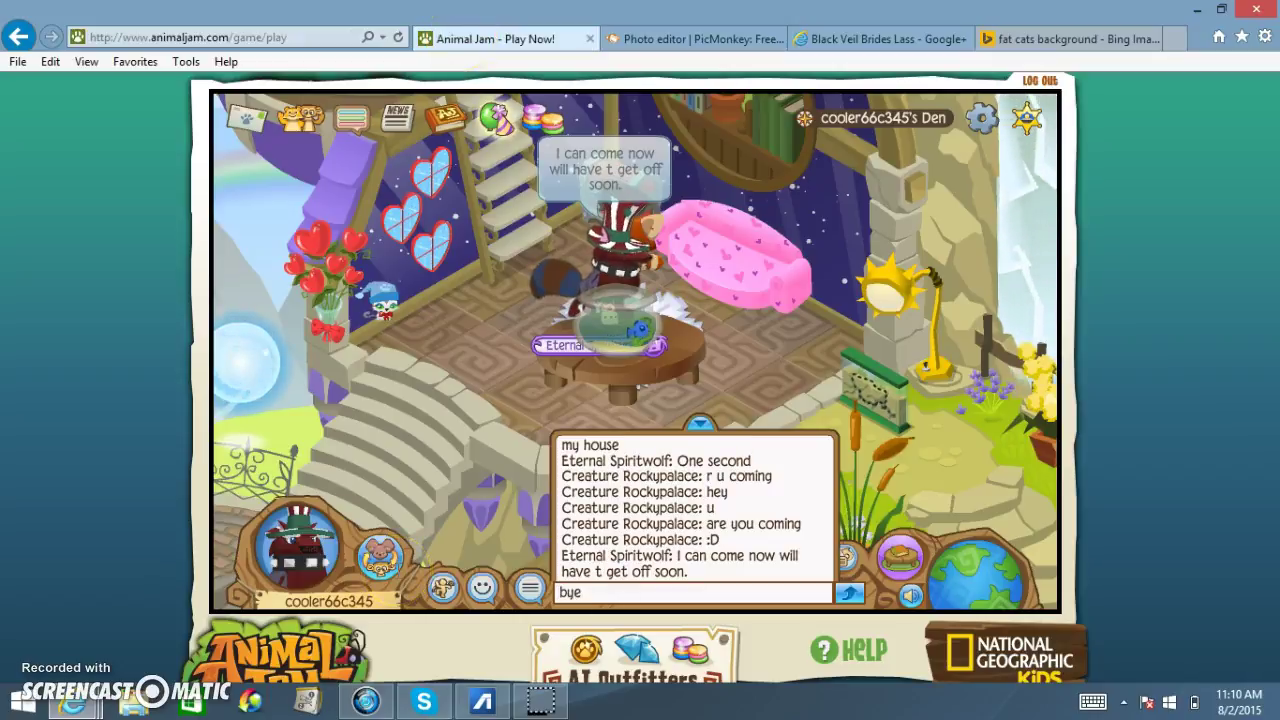
{"action": "key", "text": "Return"}
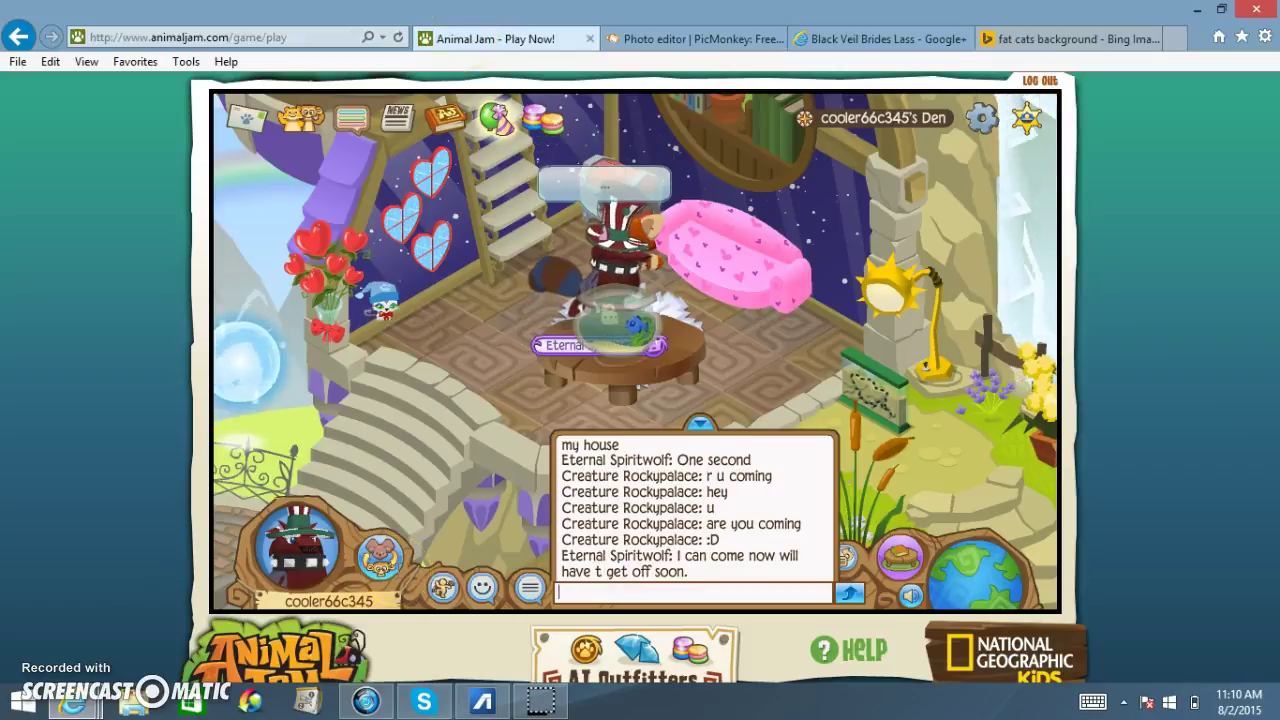